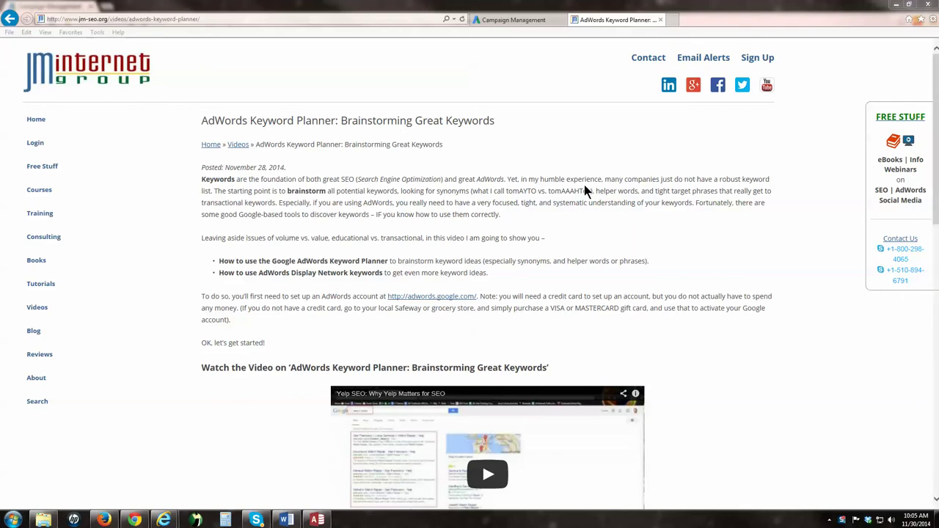
Highlight key phrases in the JM Internet Group article, including Keyword Planner and Display Network keywords.
{"action": "left_click_drag", "start_coordinate": [526, 179], "coordinate": [636, 180]}
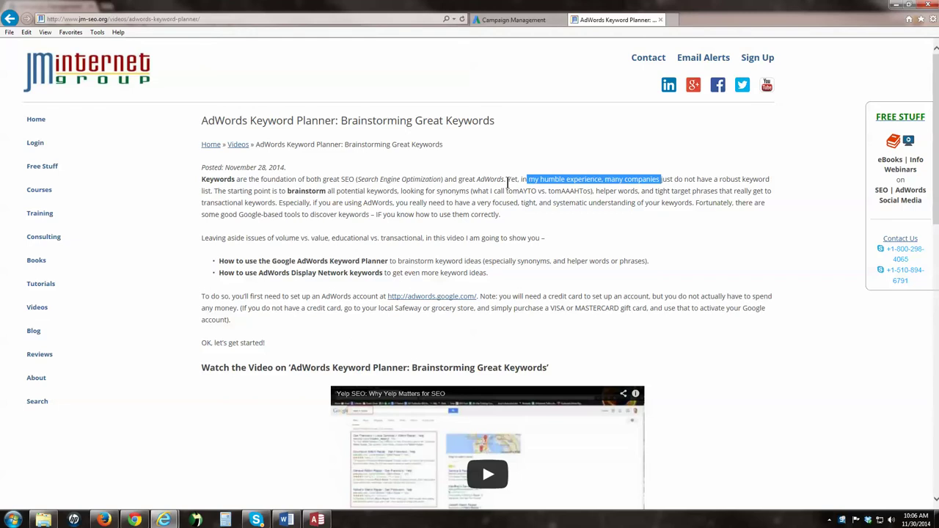
{"action": "left_click_drag", "start_coordinate": [506, 191], "coordinate": [595, 195]}
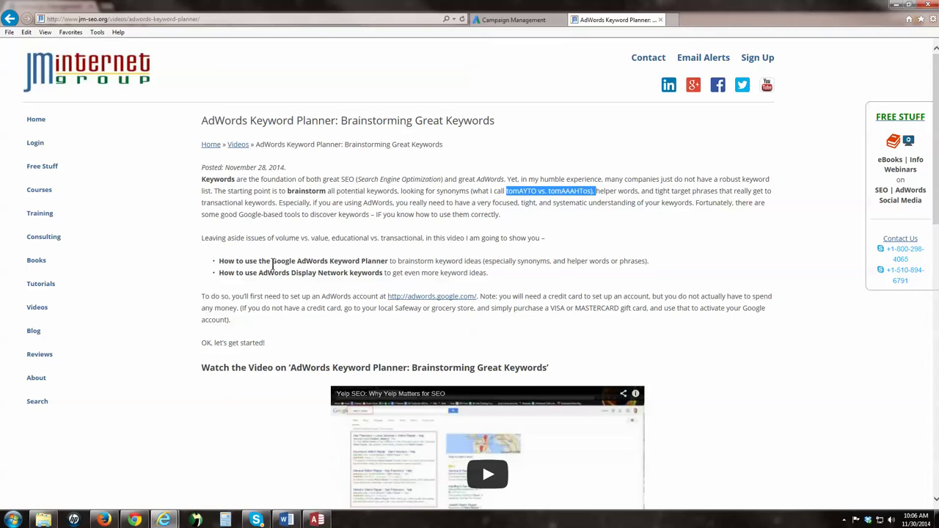
{"action": "left_click_drag", "start_coordinate": [273, 262], "coordinate": [389, 265]}
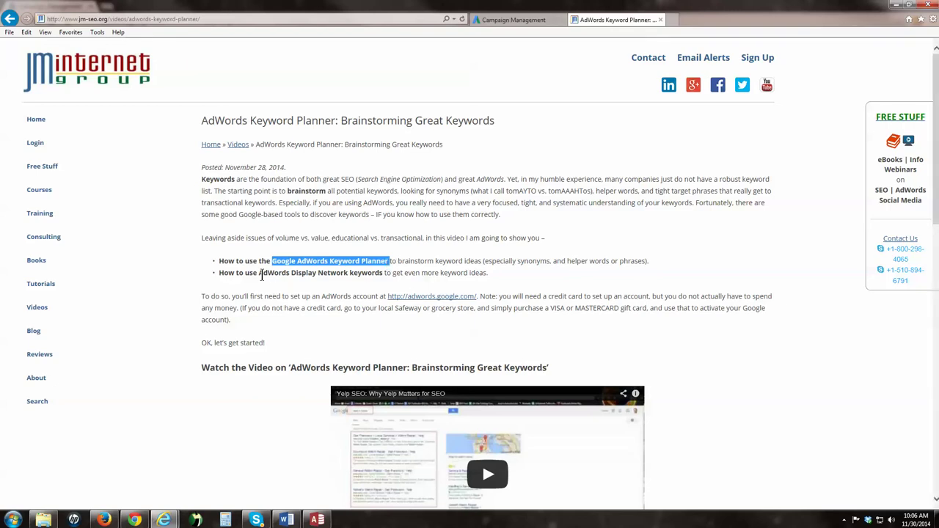
{"action": "left_click", "coordinate": [261, 275]}
{"action": "left_click_drag", "start_coordinate": [261, 275], "coordinate": [382, 278]}
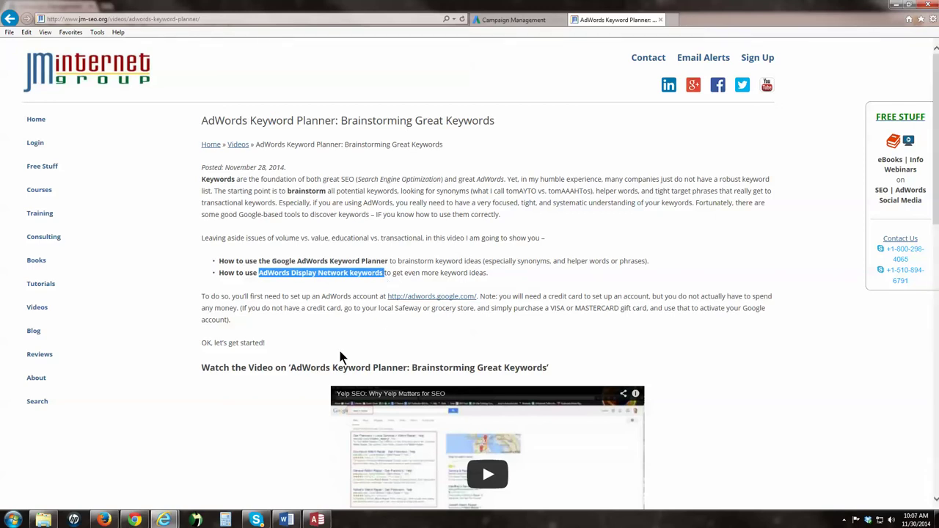
{"action": "left_click_drag", "start_coordinate": [202, 297], "coordinate": [260, 323]}
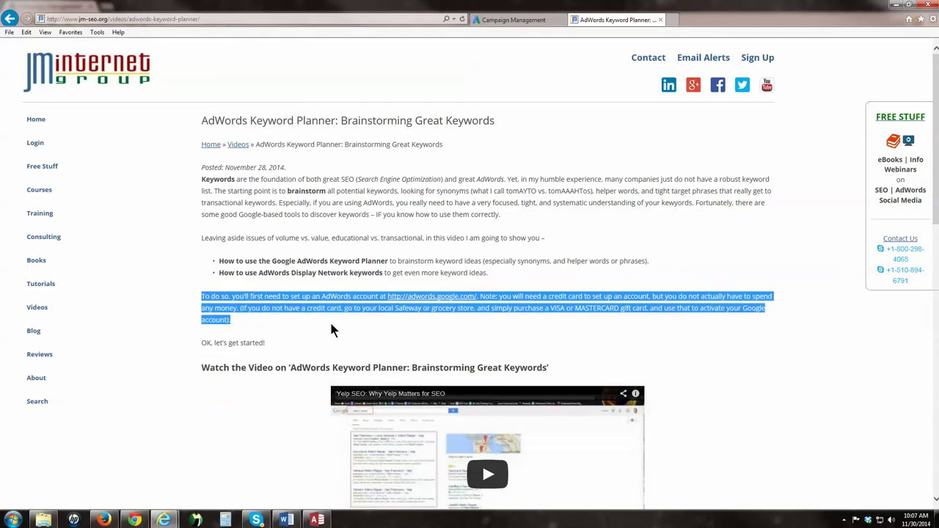
Further down the article, highlight 'Keyword Planner', then switch to the AdWords Campaign Management tab.
{"action": "scroll", "coordinate": [331, 329], "scroll_direction": "down", "scroll_amount": 3}
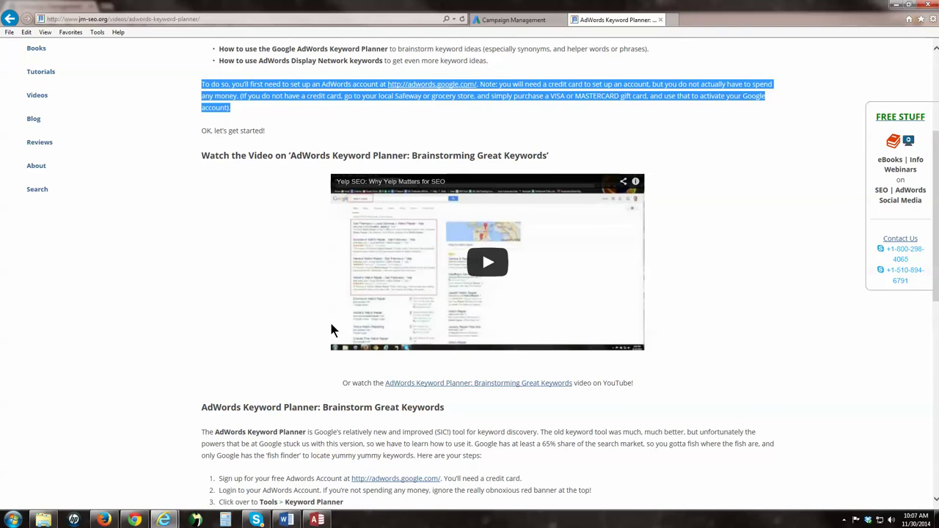
{"action": "scroll", "coordinate": [331, 329], "scroll_direction": "down", "scroll_amount": 2}
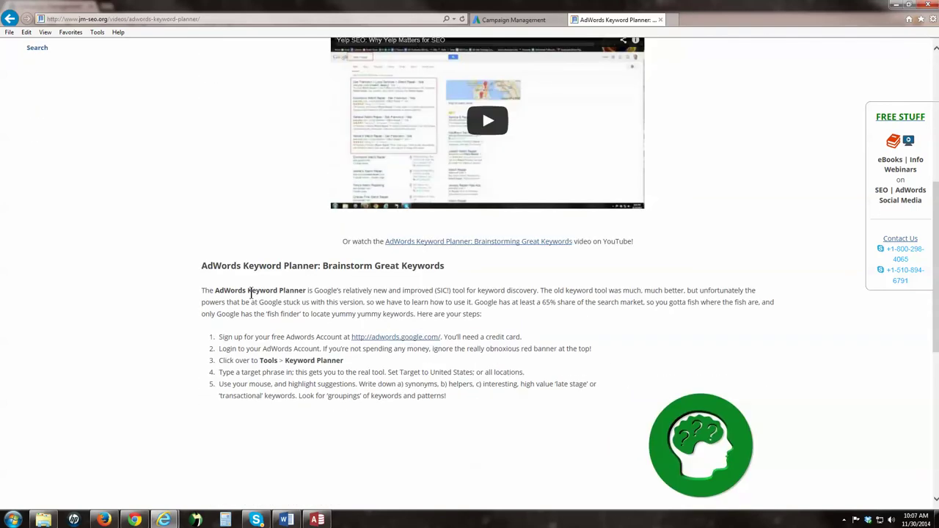
{"action": "left_click_drag", "start_coordinate": [249, 291], "coordinate": [306, 291]}
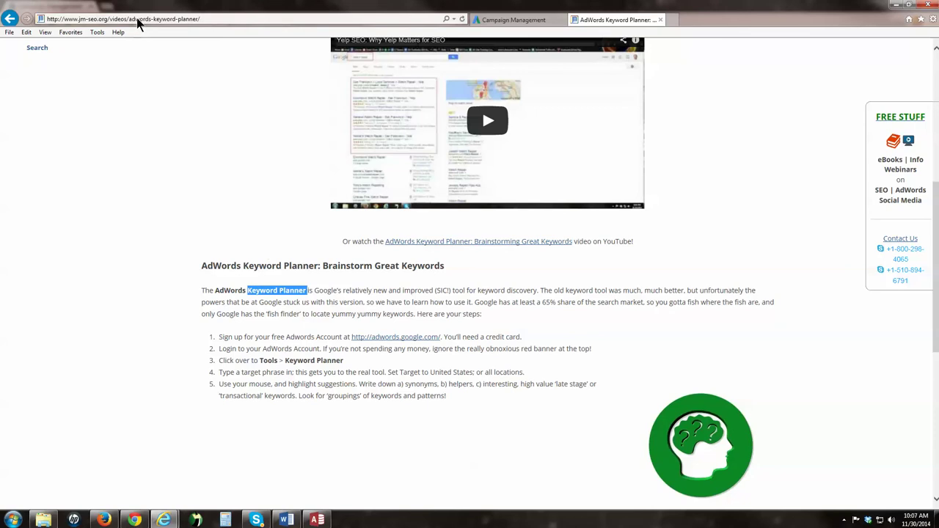
{"action": "left_click", "coordinate": [518, 21]}
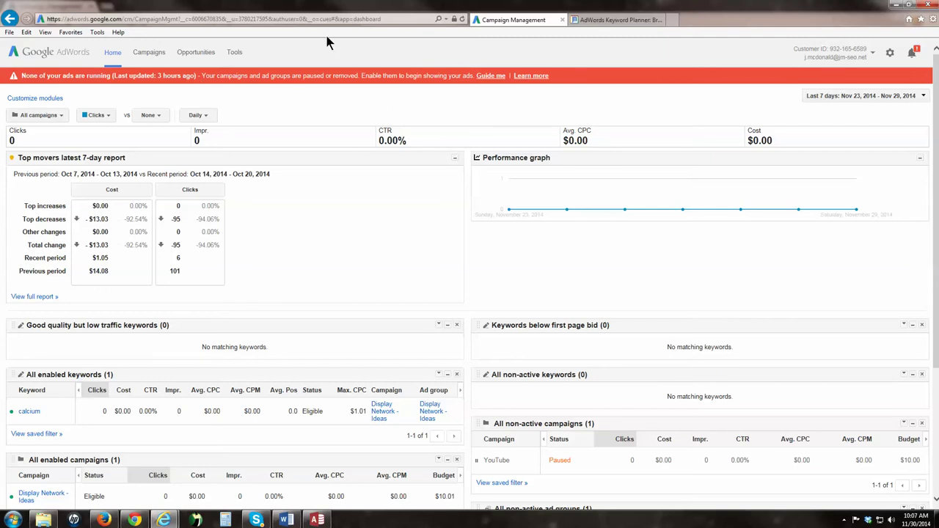
Search Keyword Planner for new ideas with 'probate lawyer', bringing up 61 ad group ideas.
{"action": "left_click", "coordinate": [234, 54]}
{"action": "left_click", "coordinate": [242, 128]}
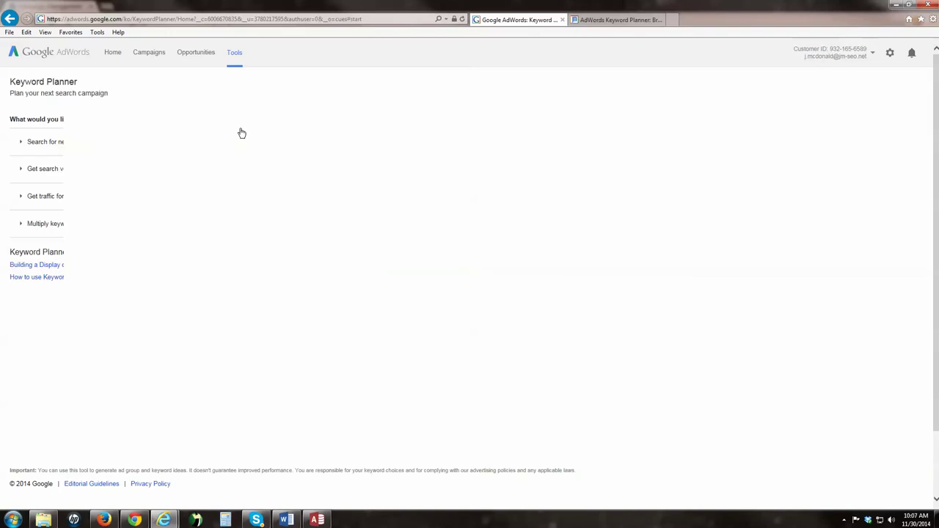
{"action": "left_click", "coordinate": [147, 164]}
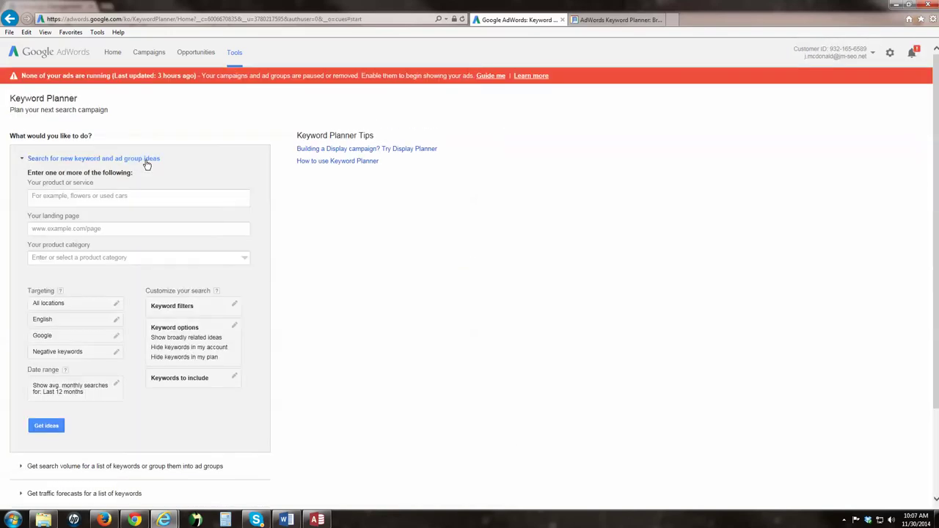
{"action": "left_click", "coordinate": [131, 196]}
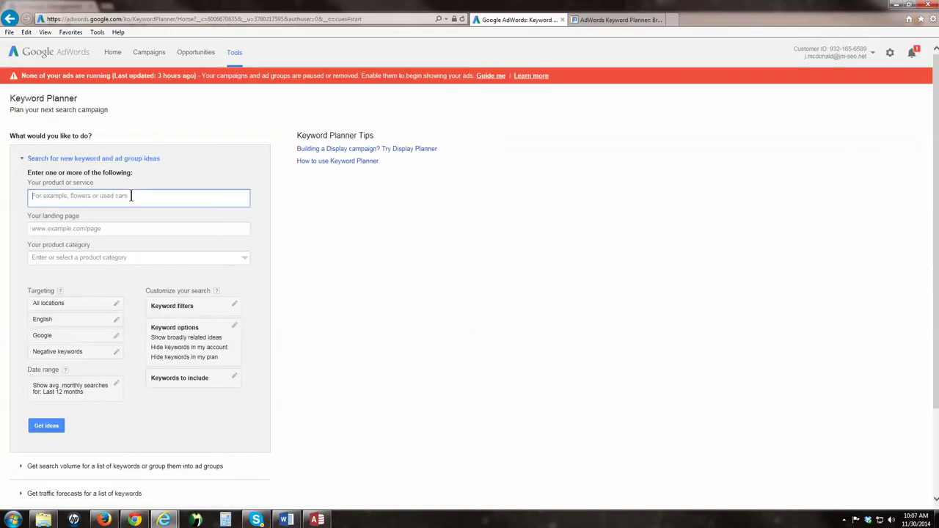
{"action": "type", "text": "probate lawyer"}
{"action": "left_click", "coordinate": [46, 426]}
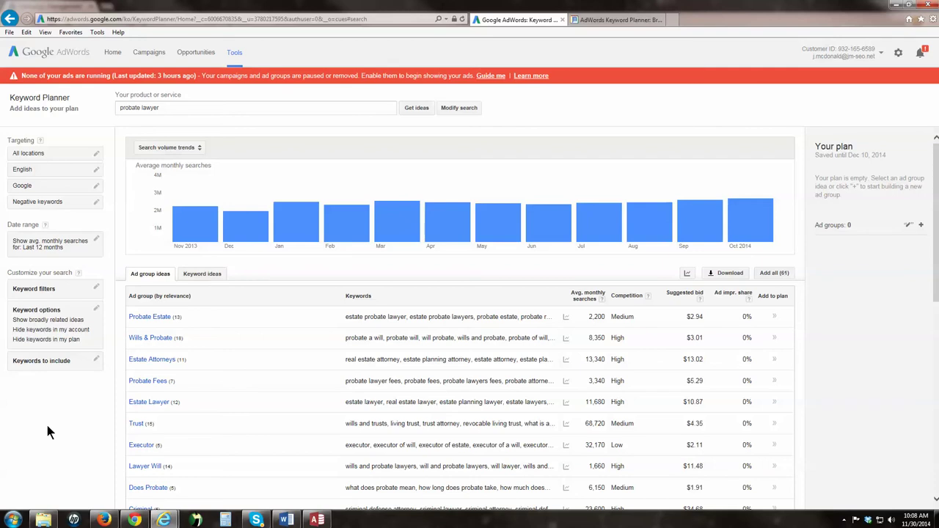
Launch Notepad, type the heading 'Probate Lawyer', and drag the window off to the right.
{"action": "left_click", "coordinate": [13, 520]}
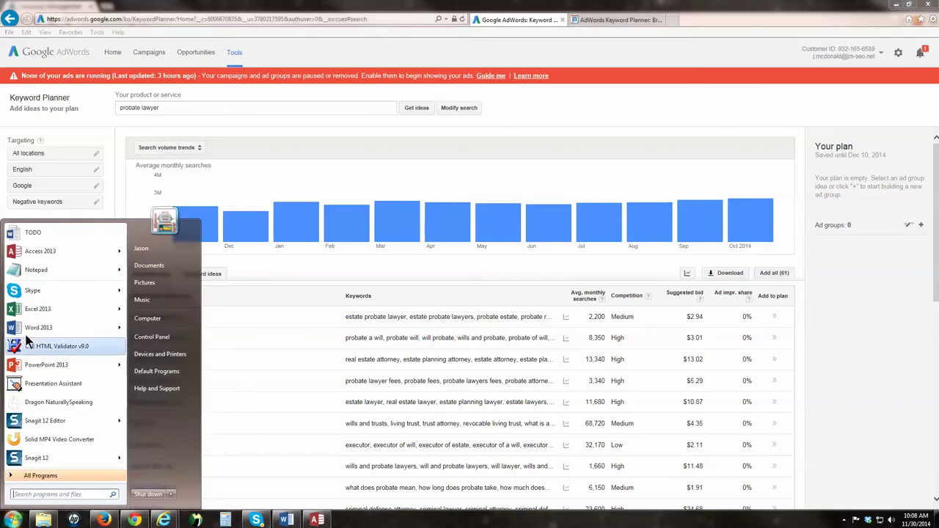
{"action": "left_click", "coordinate": [36, 270]}
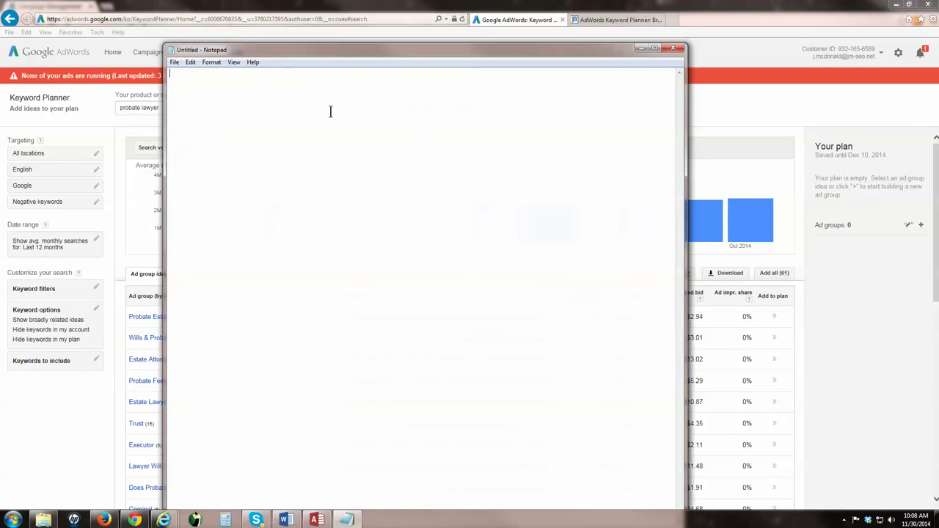
{"action": "type", "text": "Probate A"}
{"action": "type", "text": "awyer"}
{"action": "left_click_drag", "start_coordinate": [524, 51], "coordinate": [938, 48]}
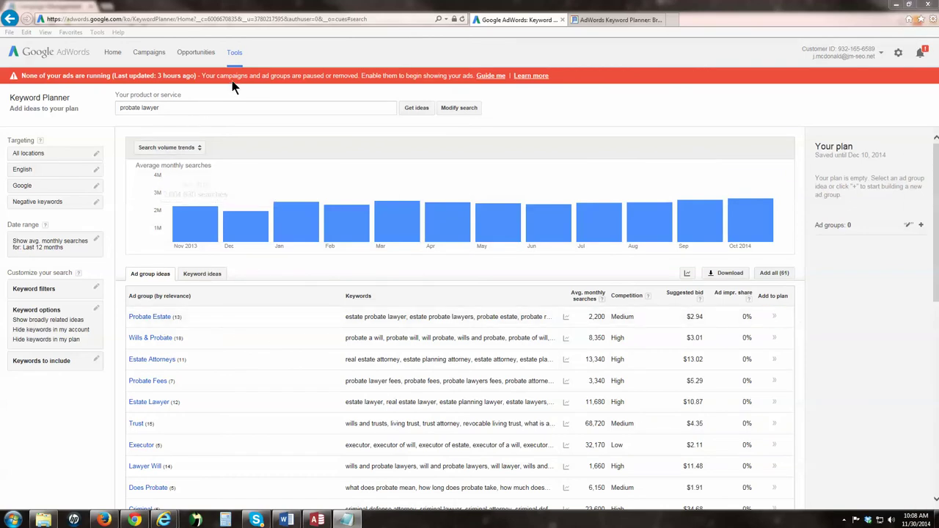
{"action": "left_click", "coordinate": [43, 160]}
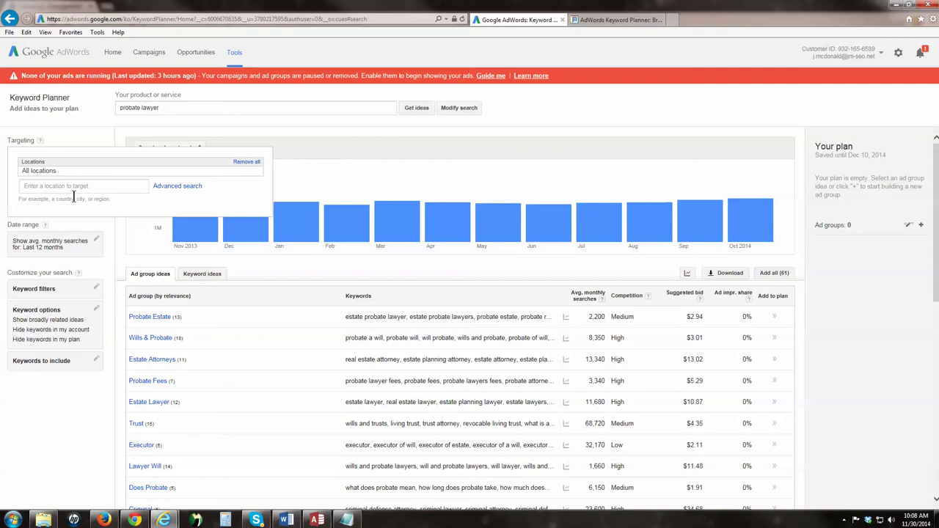
{"action": "left_click", "coordinate": [108, 122]}
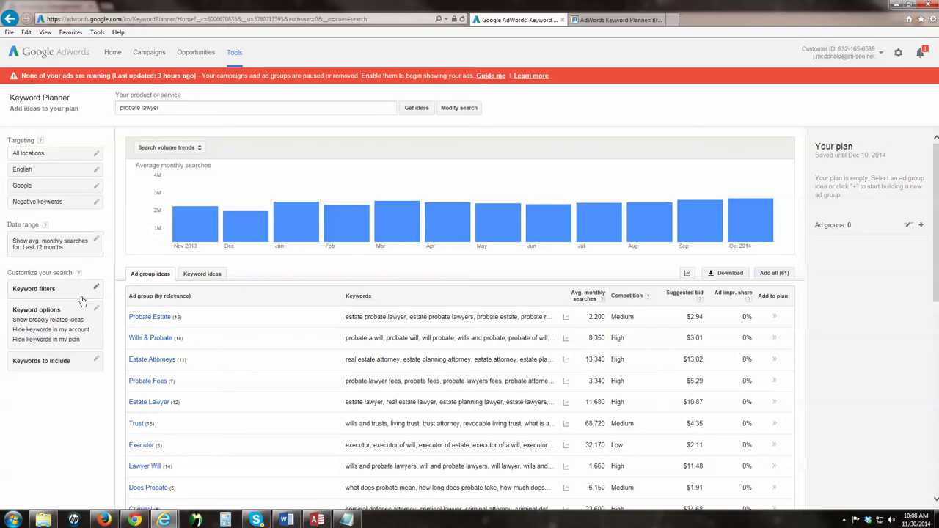
{"action": "left_click", "coordinate": [180, 111]}
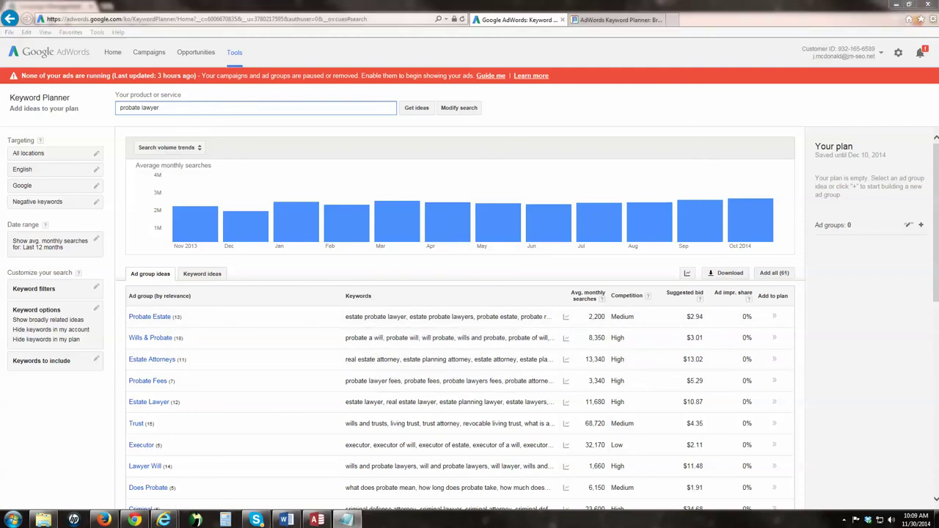
{"action": "left_click", "coordinate": [346, 520]}
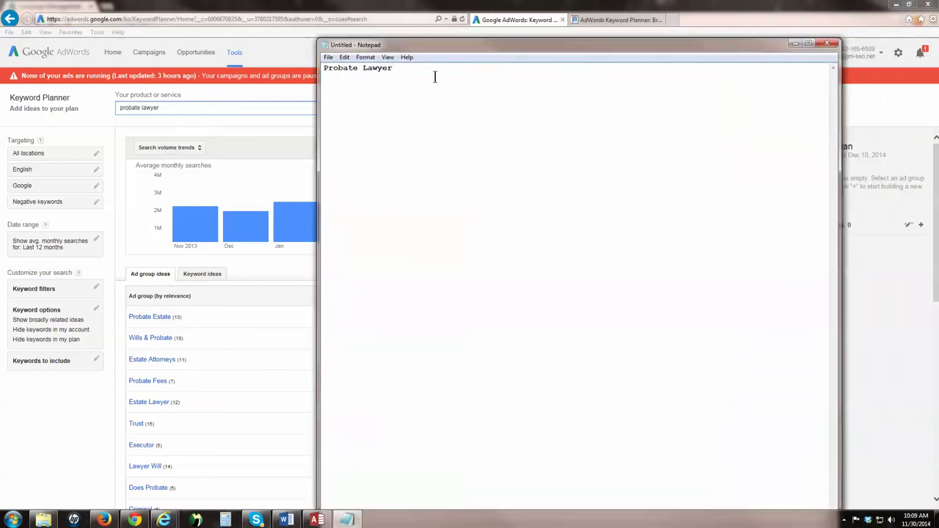
Add Estate, Trust, Lawyer and Attorney on separate lines beneath the Probate Lawyer heading.
{"action": "key", "text": "Return"}
{"action": "key", "text": "Return"}
{"action": "type", "text": "Estate"}
{"action": "key", "text": "Return"}
{"action": "key", "text": "BackSpace"}
{"action": "key", "text": "BackSpace"}
{"action": "key", "text": "BackSpace"}
{"action": "key", "text": "BackSpace"}
{"action": "type", "text": "rust"}
{"action": "key", "text": "Return"}
{"action": "key", "text": "Return"}
{"action": "type", "text": "Lawyer"}
{"action": "key", "text": "Return"}
{"action": "type", "text": "Attorney"}
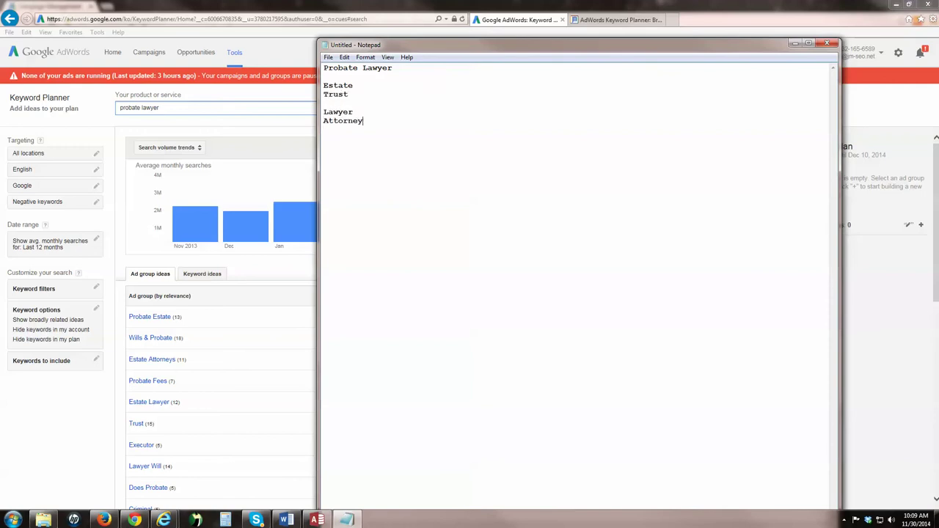
Maximize the notes, select the Will Lawyer line, and return to Keyword Planner.
{"action": "left_click", "coordinate": [795, 43]}
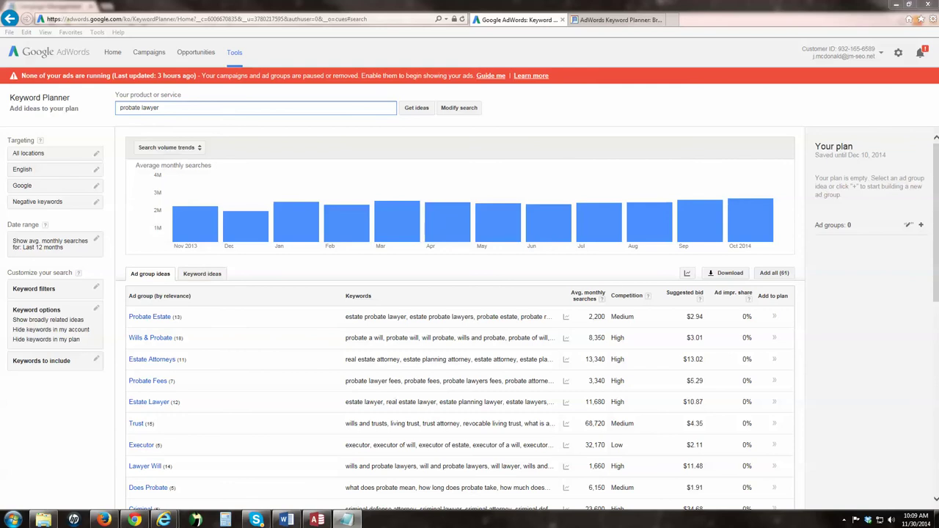
{"action": "key", "text": "alt+Tab"}
{"action": "left_click_drag", "start_coordinate": [910, 15], "coordinate": [405, 9]}
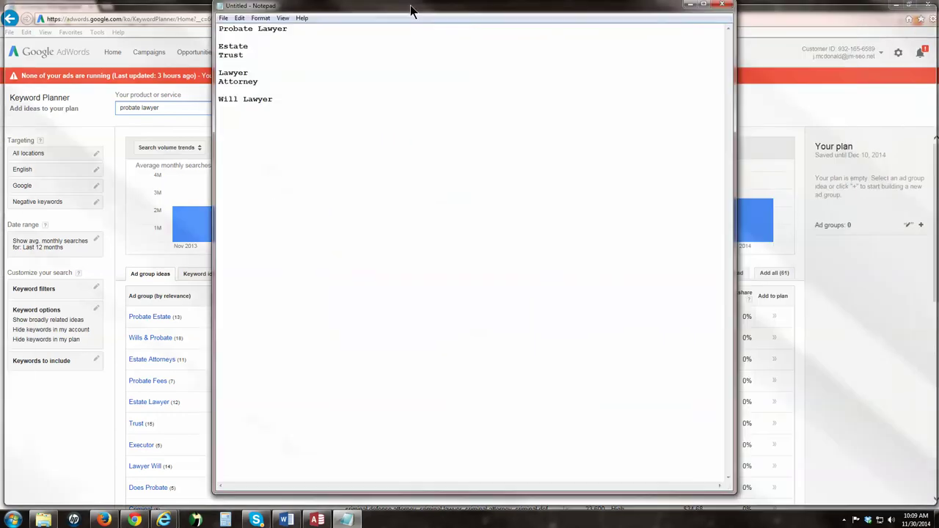
{"action": "double_click", "coordinate": [405, 9]}
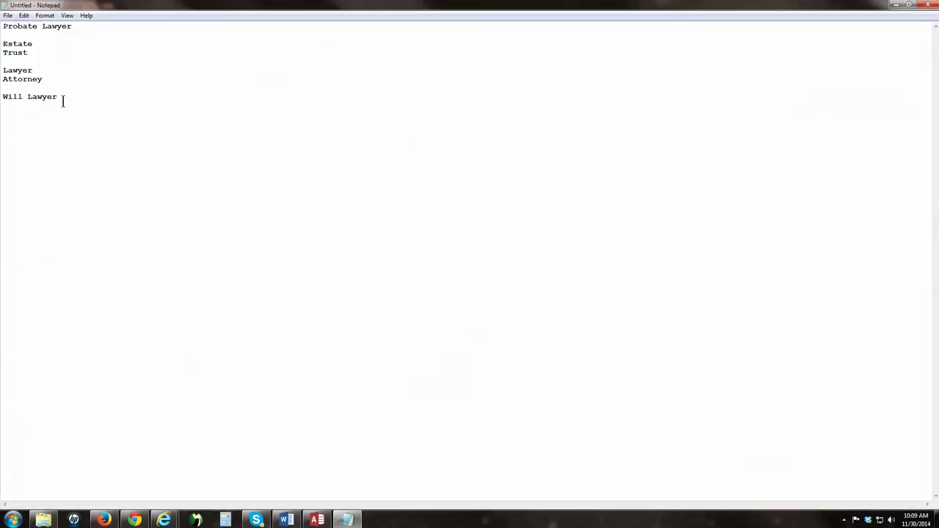
{"action": "left_click_drag", "start_coordinate": [60, 98], "coordinate": [2, 99]}
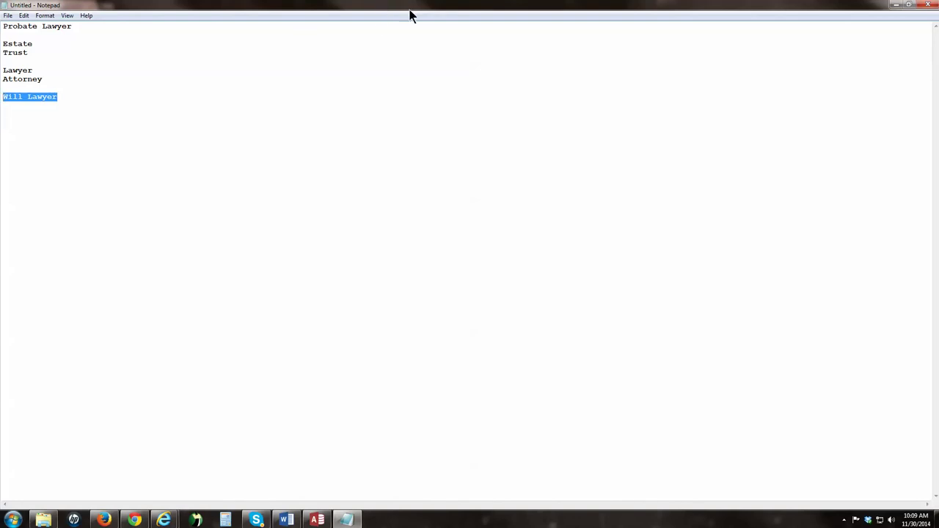
{"action": "key", "text": "alt+Tab"}
Replace the seed phrase with 'calcium' and get new keyword ideas.
{"action": "left_click", "coordinate": [180, 107]}
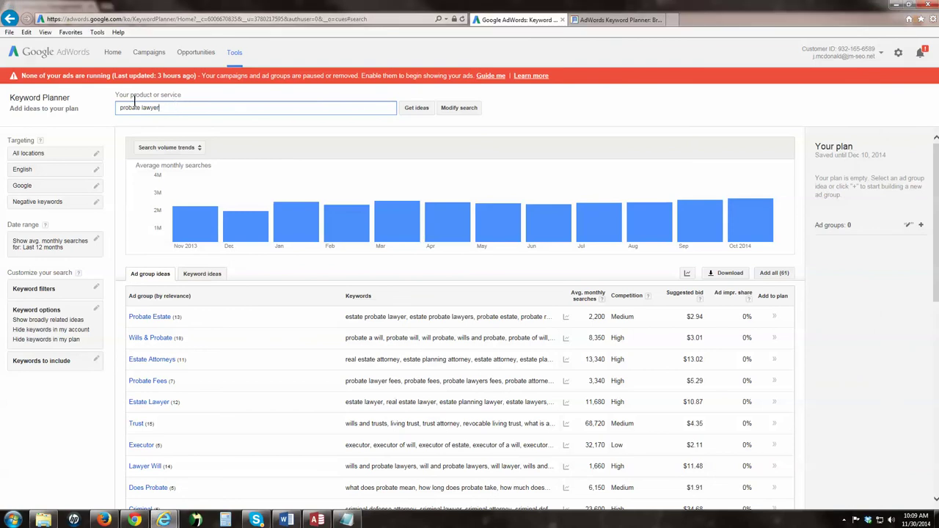
{"action": "type", "text": "calc"}
{"action": "key", "text": "BackSpace"}
{"action": "key", "text": "BackSpace"}
{"action": "key", "text": "BackSpace"}
{"action": "type", "text": "alcium"}
{"action": "left_click", "coordinate": [412, 107]}
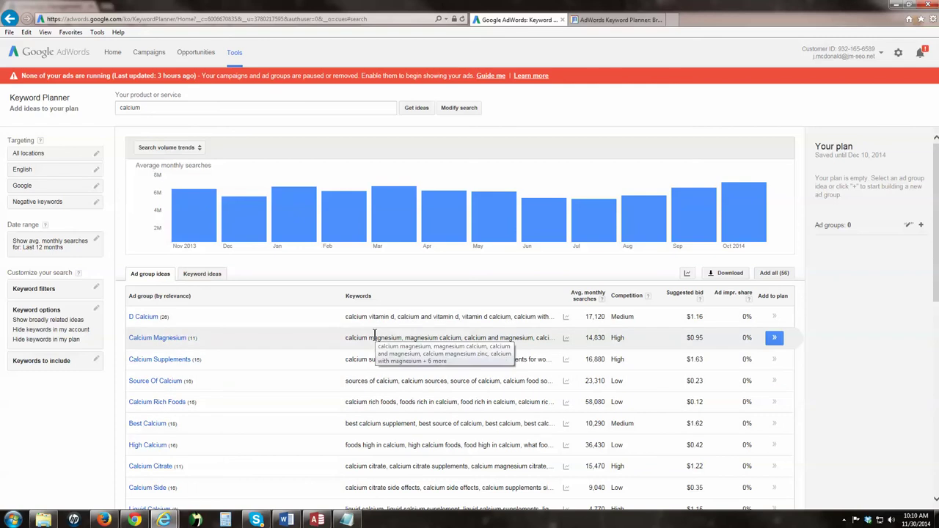
Browse calcium's individual keyword ideas, then switch back to the 66 ad group ideas.
{"action": "left_click", "coordinate": [205, 275]}
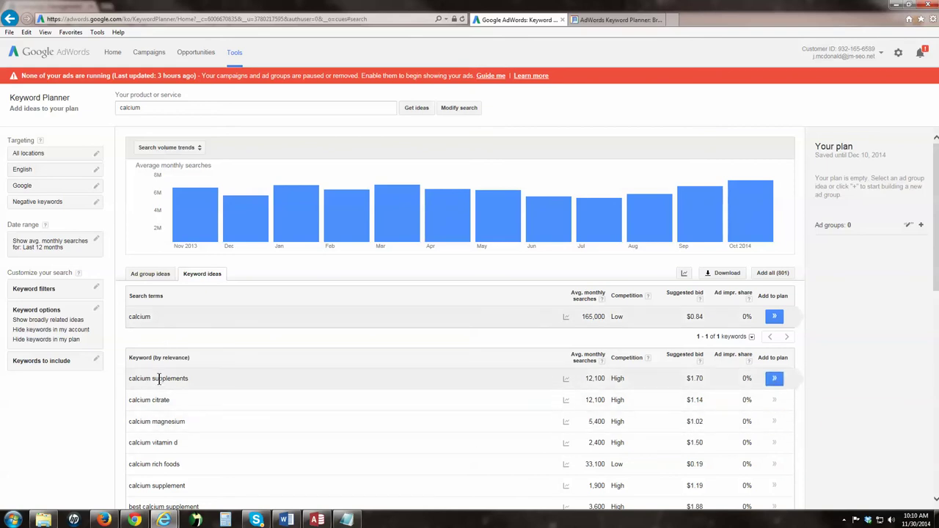
{"action": "scroll", "coordinate": [160, 381], "scroll_direction": "down", "scroll_amount": 1}
{"action": "scroll", "coordinate": [157, 419], "scroll_direction": "down", "scroll_amount": 2}
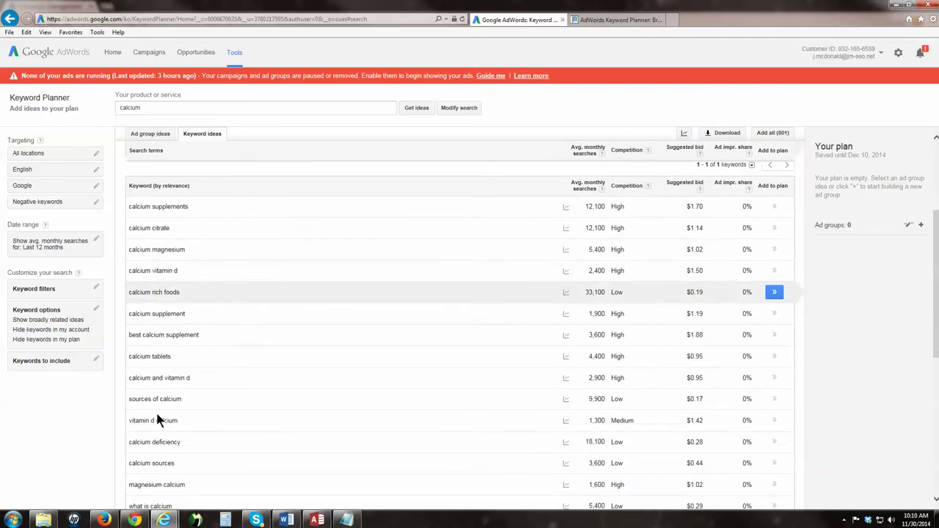
{"action": "scroll", "coordinate": [157, 419], "scroll_direction": "up", "scroll_amount": 2}
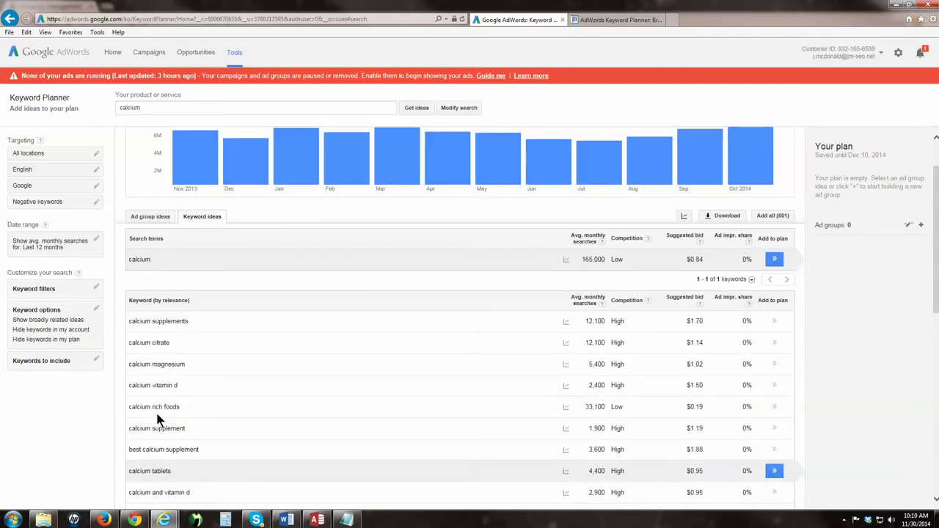
{"action": "left_click_drag", "start_coordinate": [152, 107], "coordinate": [80, 109]}
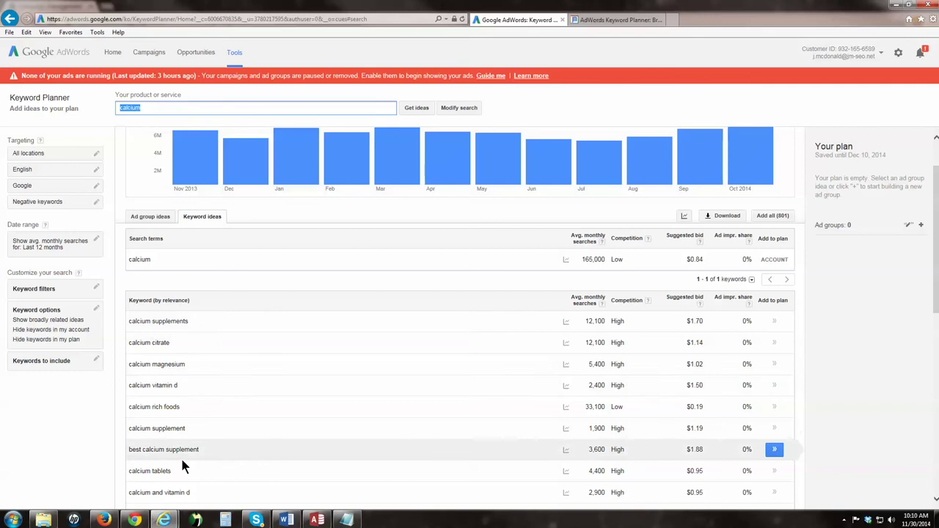
{"action": "left_click", "coordinate": [151, 215]}
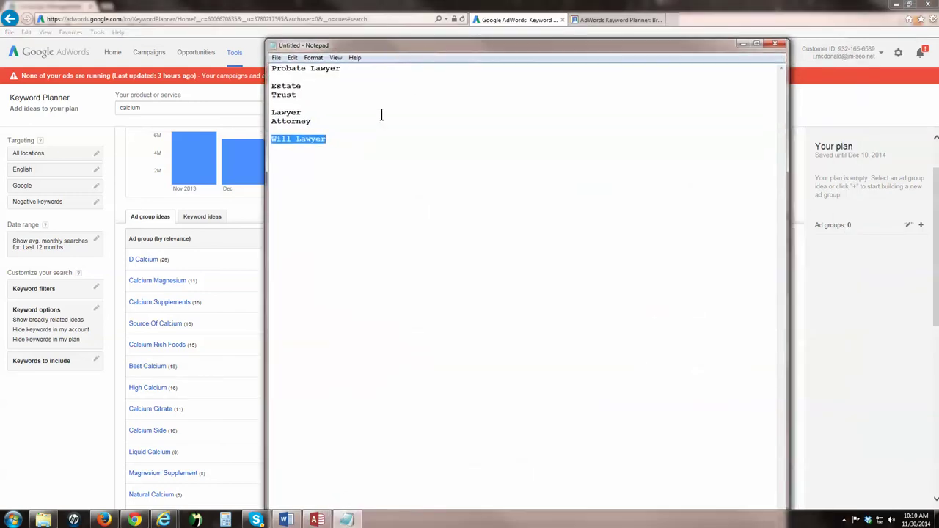
{"action": "left_click", "coordinate": [338, 147]}
Add calcium, vitamin d and calcium supplements below Will Lawyer, then push Notepad to the right edge.
{"action": "key", "text": "Return"}
{"action": "key", "text": "Return"}
{"action": "type", "text": "calcium"}
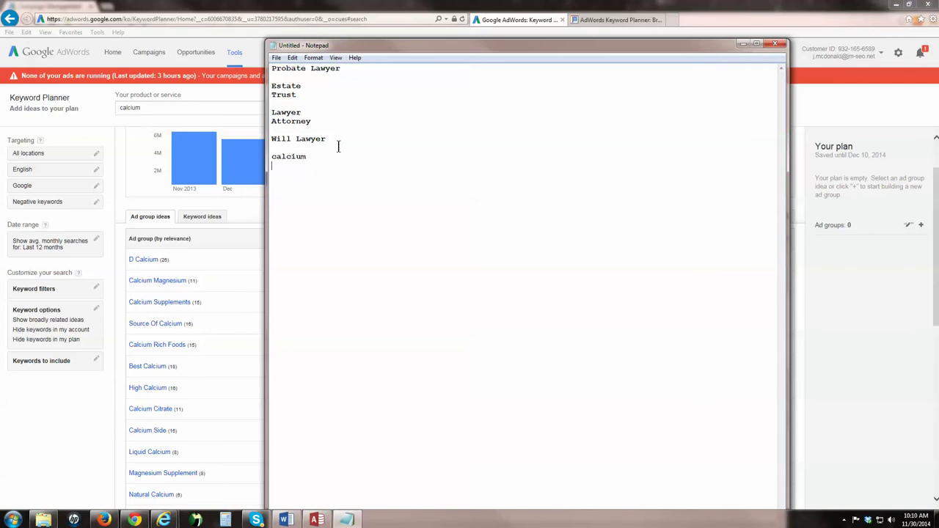
{"action": "key", "text": "Return"}
{"action": "type", "text": "vitamin d  "}
{"action": "type", "text": "calcium supplements"}
{"action": "key", "text": "Return"}
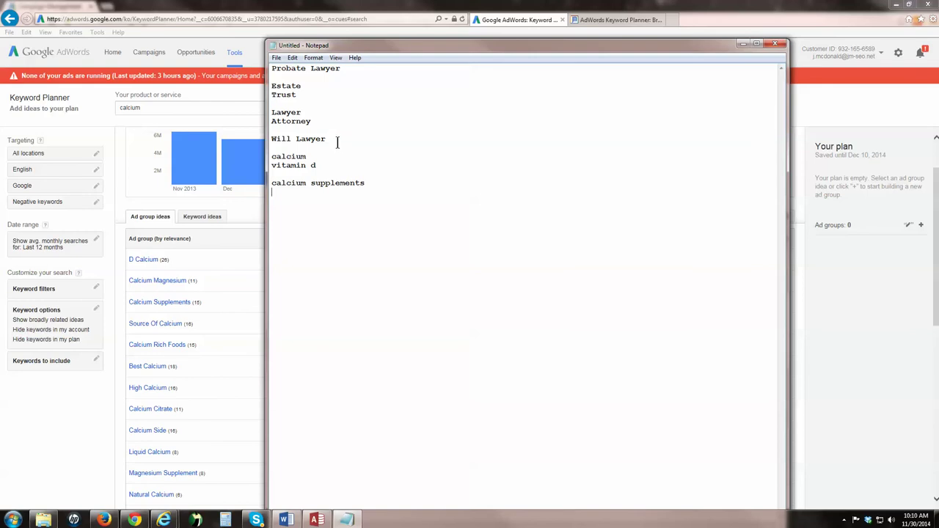
{"action": "left_click_drag", "start_coordinate": [509, 52], "coordinate": [938, 55]}
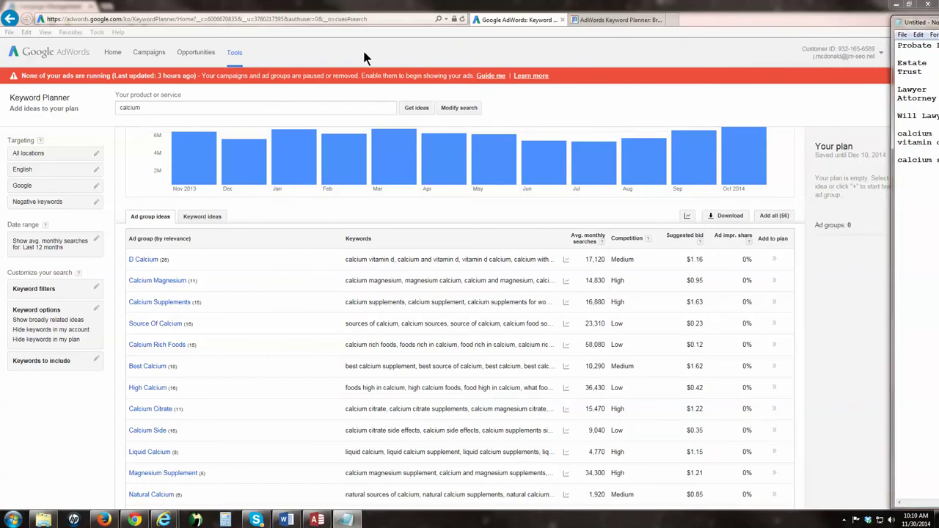
Return to the browser and open the Campaigns overview listing YouTube and Display Network - Ideas.
{"action": "key", "text": "alt+Tab"}
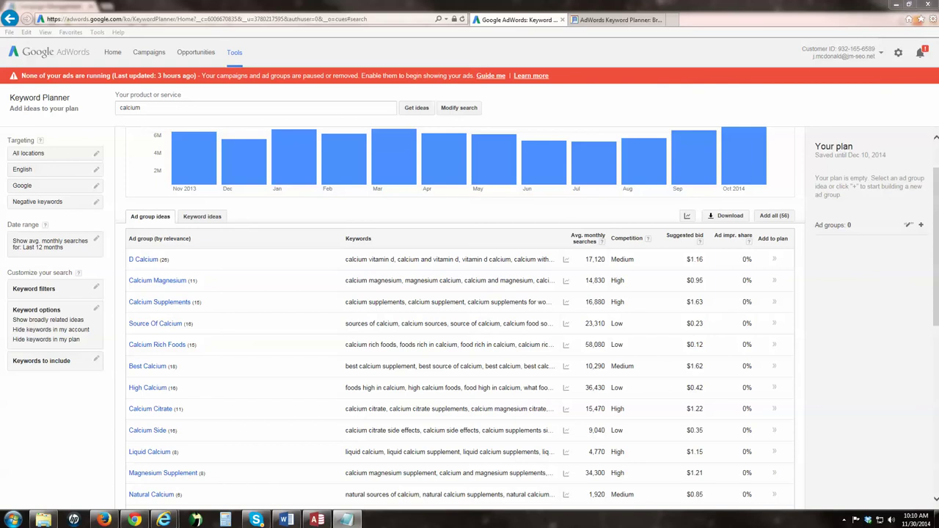
{"action": "left_click", "coordinate": [138, 57]}
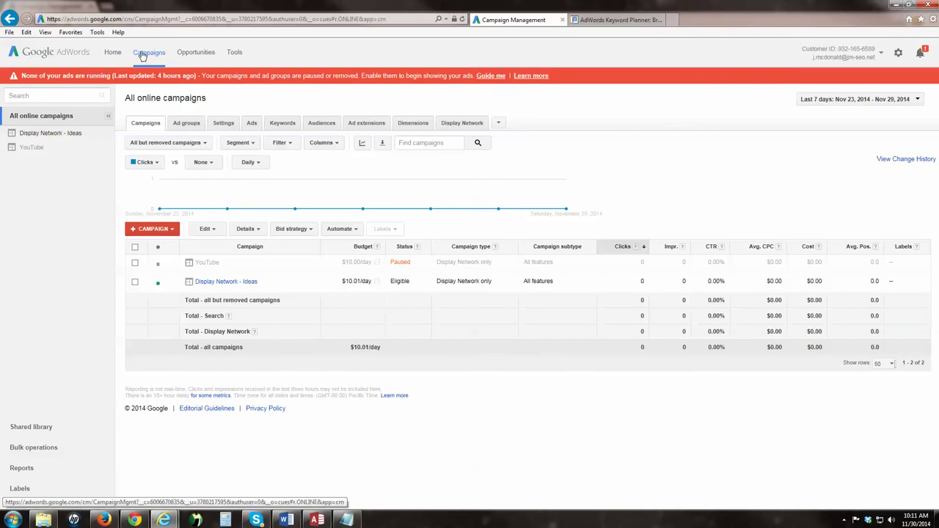
Open the Display Network - Ideas campaign and mark its Display Network only type and ad group row.
{"action": "left_click", "coordinate": [72, 135]}
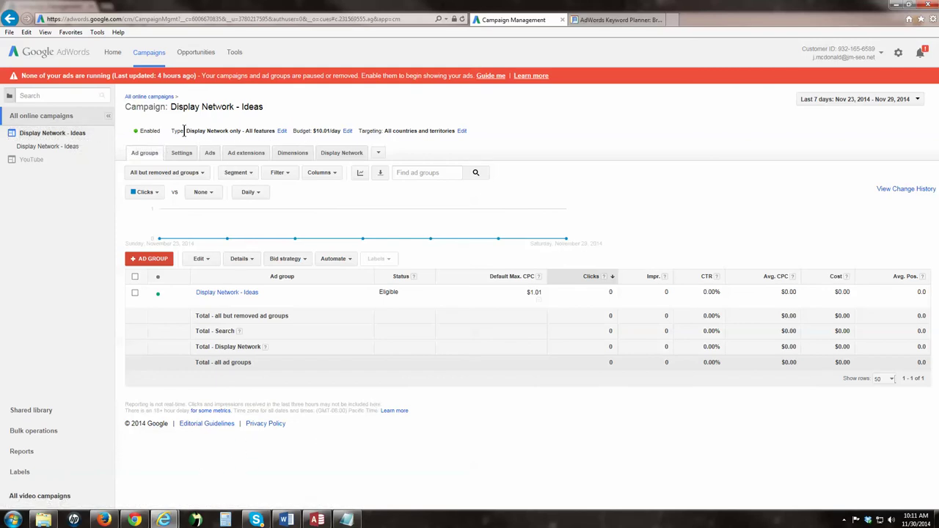
{"action": "left_click_drag", "start_coordinate": [186, 131], "coordinate": [243, 132]}
{"action": "left_click", "coordinate": [12, 520]}
{"action": "left_click", "coordinate": [228, 358]}
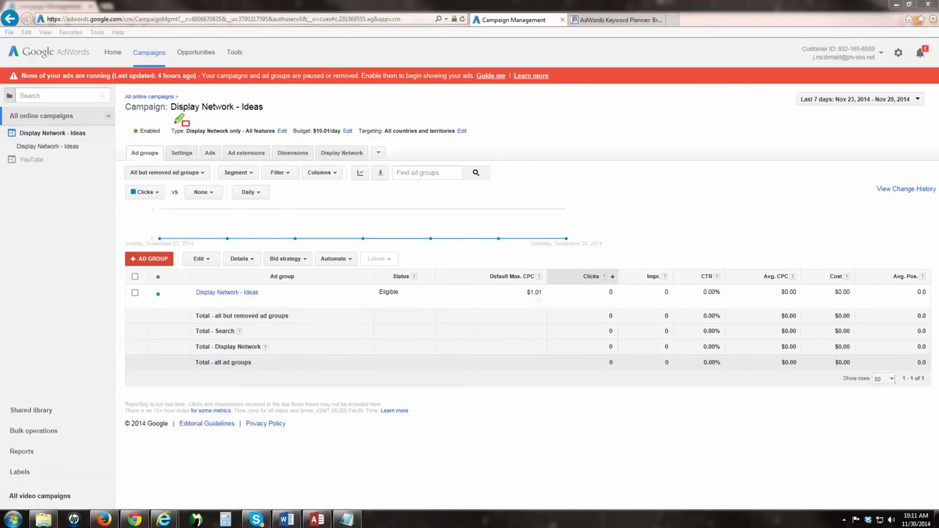
{"action": "left_click_drag", "start_coordinate": [174, 112], "coordinate": [259, 143]}
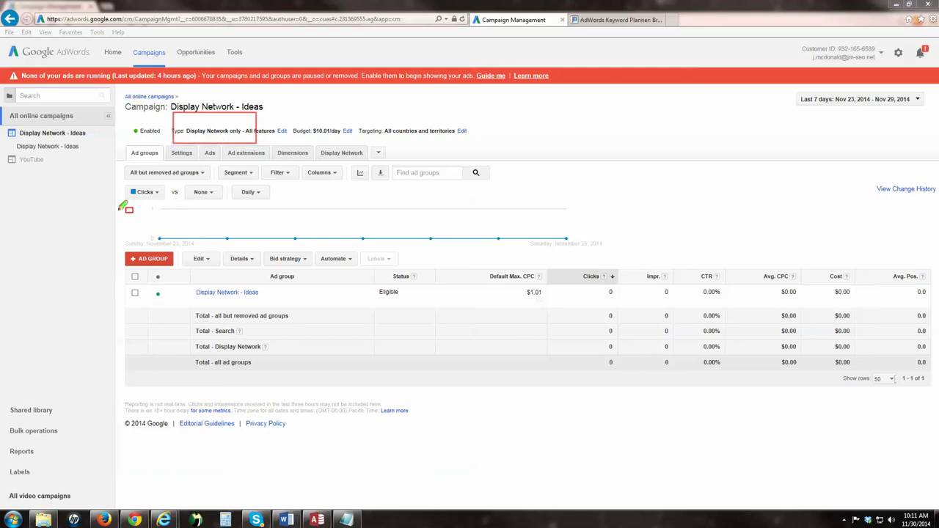
{"action": "mouse_move", "coordinate": [12, 139]}
{"action": "left_mouse_down"}
{"action": "mouse_move", "coordinate": [43, 154]}
{"action": "mouse_move", "coordinate": [88, 154]}
{"action": "left_mouse_up"}
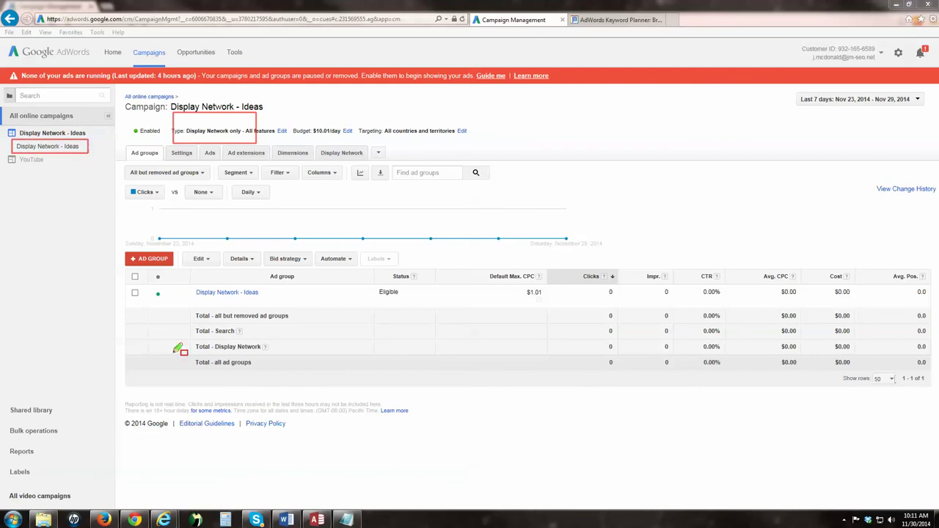
{"action": "left_click_drag", "start_coordinate": [174, 261], "coordinate": [267, 311]}
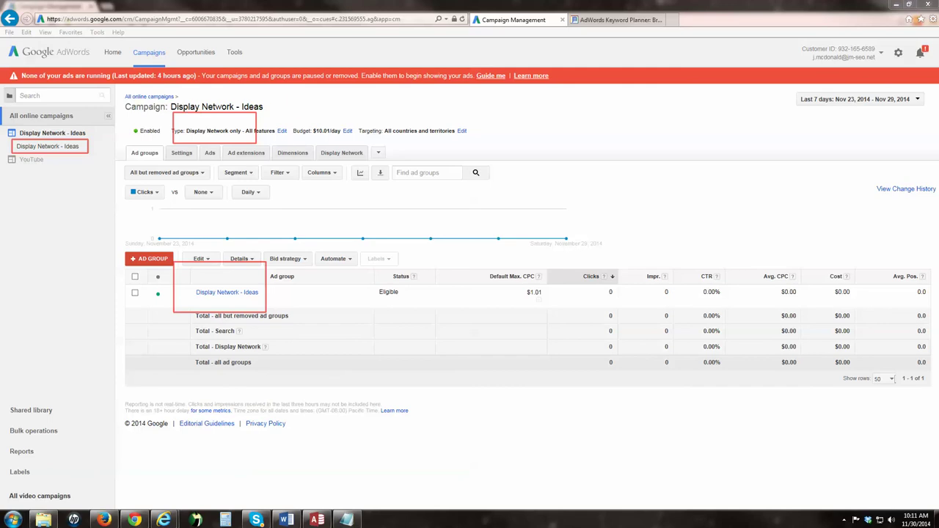
{"action": "key", "text": "Escape"}
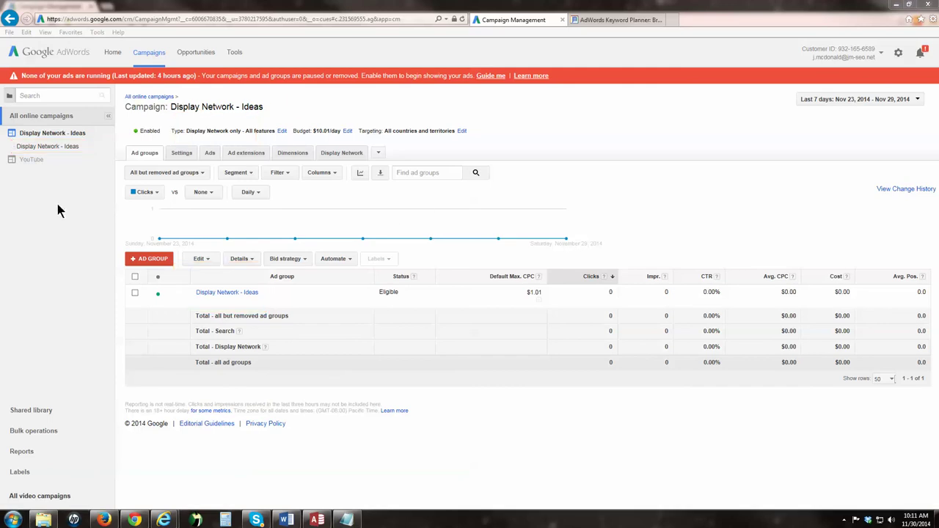
Back on All online campaigns, view the + CAMPAIGN types, then open the Display Network - Ideas ad group.
{"action": "left_click", "coordinate": [148, 97]}
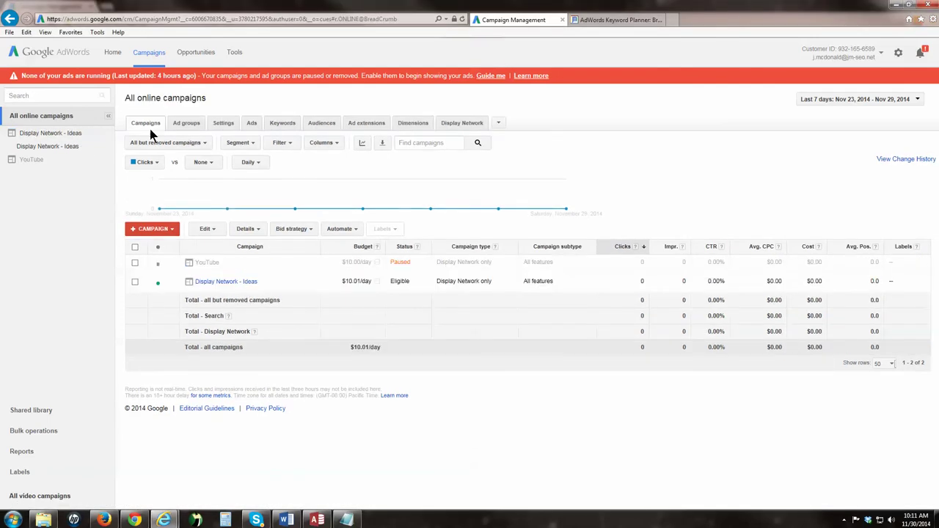
{"action": "left_click", "coordinate": [161, 230]}
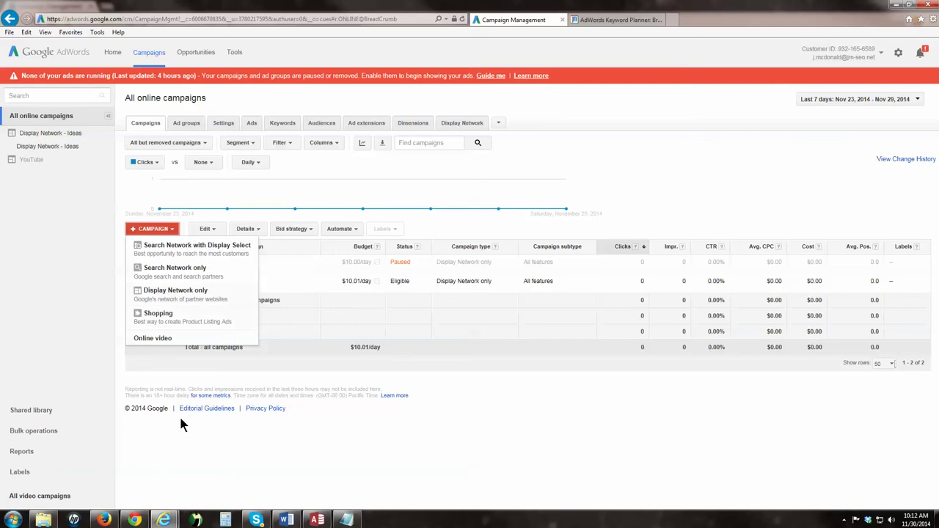
{"action": "left_click", "coordinate": [67, 147]}
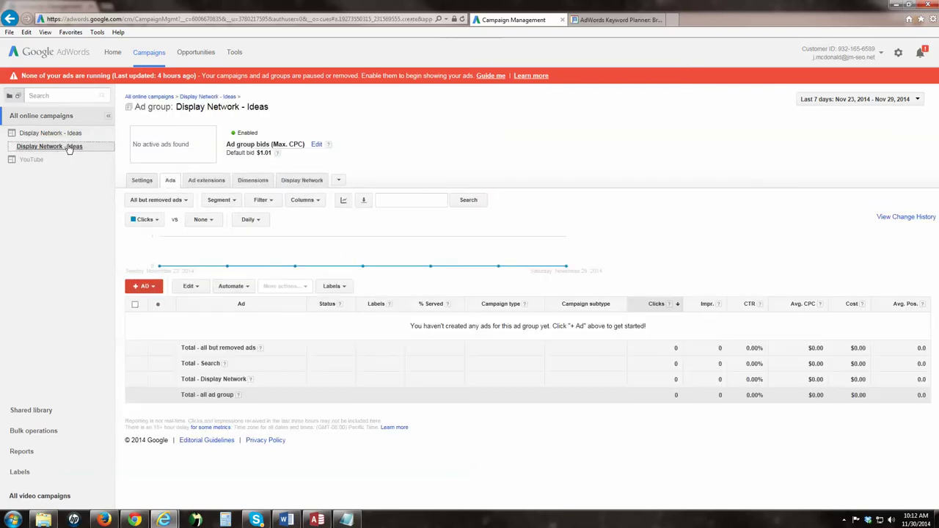
On the ad group's Display Network tab, add targeting and edit the Display keywords, currently just calcium.
{"action": "left_click", "coordinate": [315, 183]}
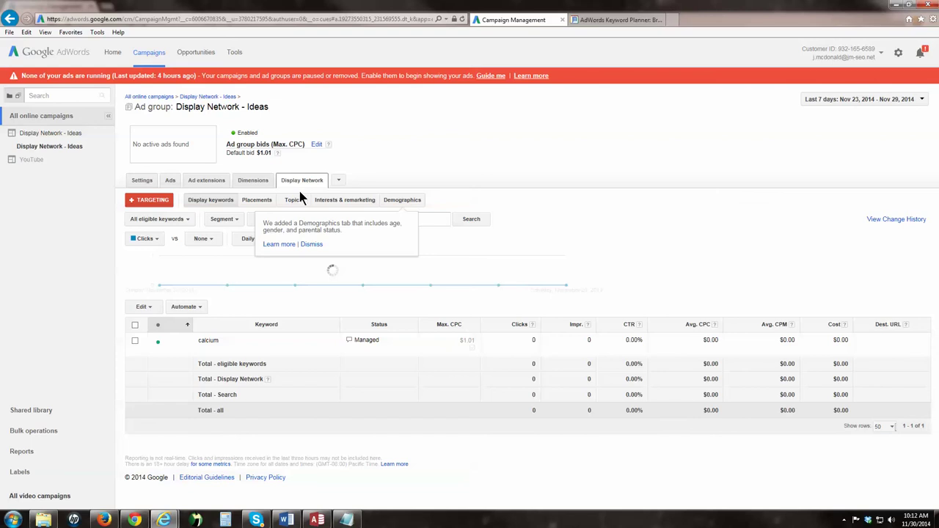
{"action": "left_click", "coordinate": [164, 205]}
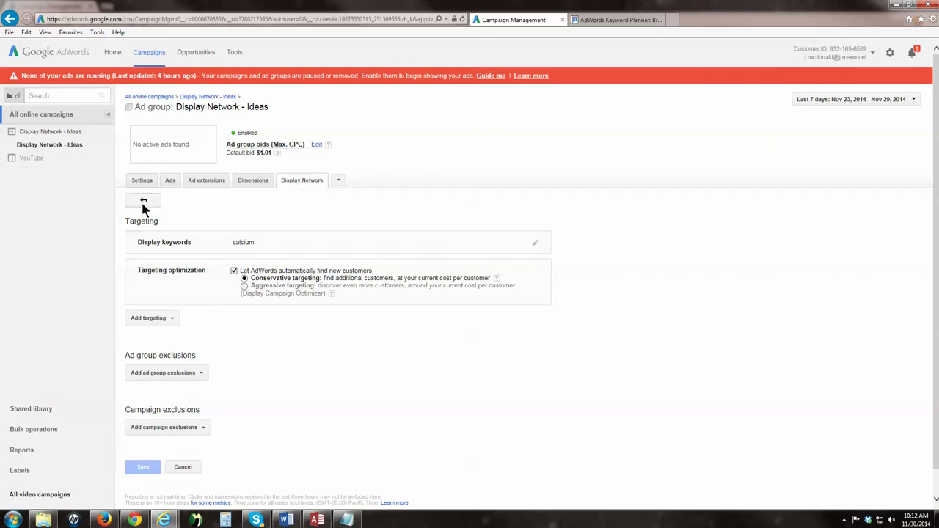
{"action": "left_click", "coordinate": [537, 244]}
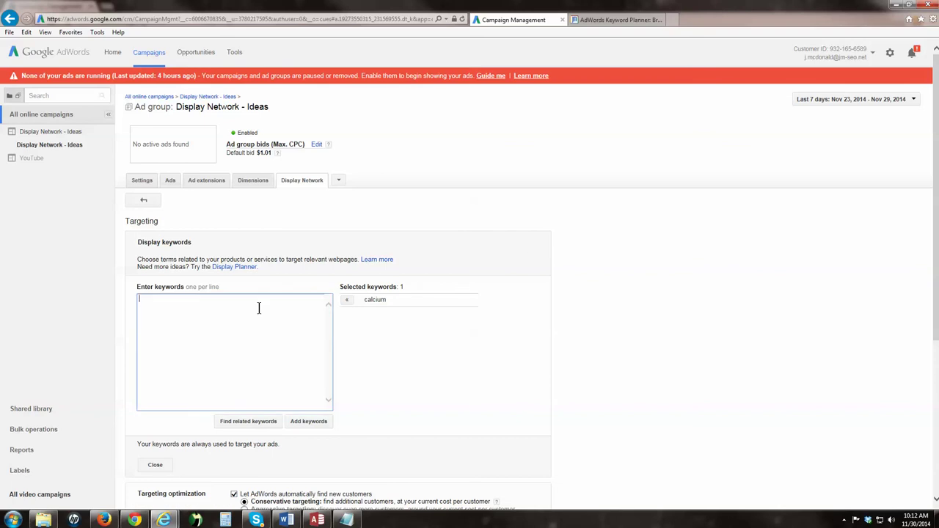
Find related keywords for 'probate attorney' and review suggestions like probate lawyer attorney and law firm.
{"action": "type", "text": "probate attorney"}
{"action": "left_click", "coordinate": [251, 424]}
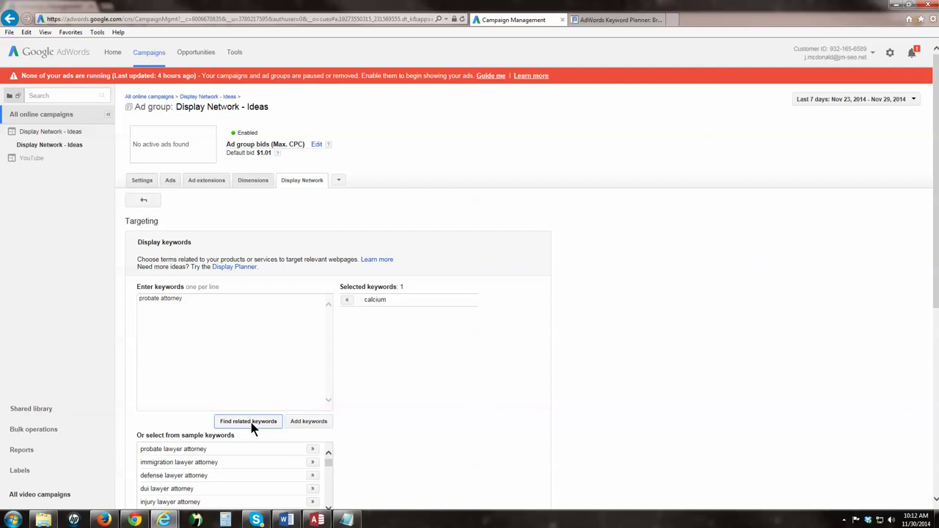
{"action": "scroll", "coordinate": [584, 375], "scroll_direction": "down", "scroll_amount": 2}
{"action": "scroll", "coordinate": [583, 375], "scroll_direction": "down", "scroll_amount": 2}
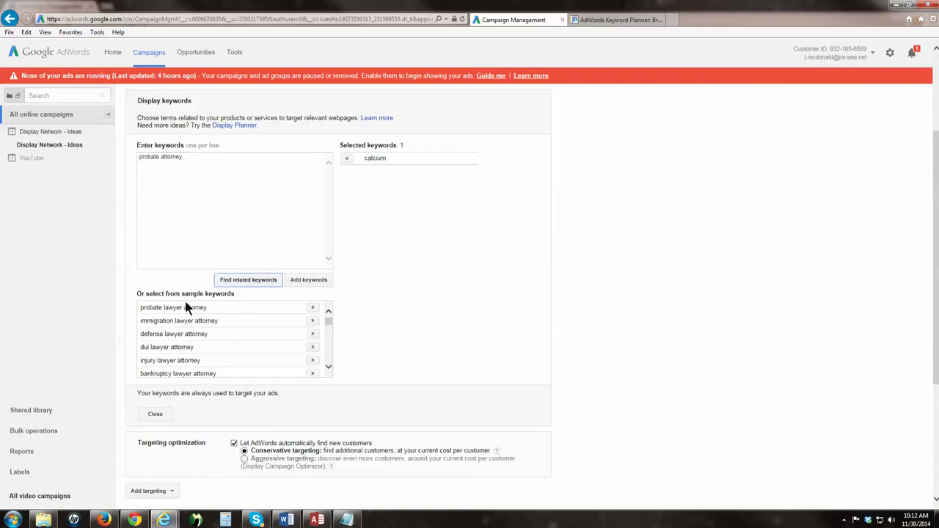
{"action": "left_click_drag", "start_coordinate": [140, 308], "coordinate": [206, 308]}
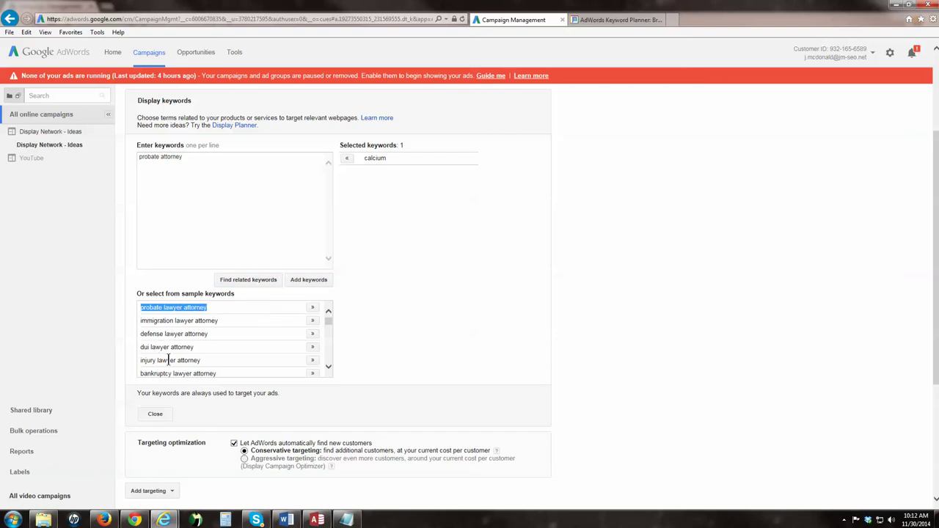
{"action": "scroll", "coordinate": [326, 353], "scroll_direction": "down", "scroll_amount": 2}
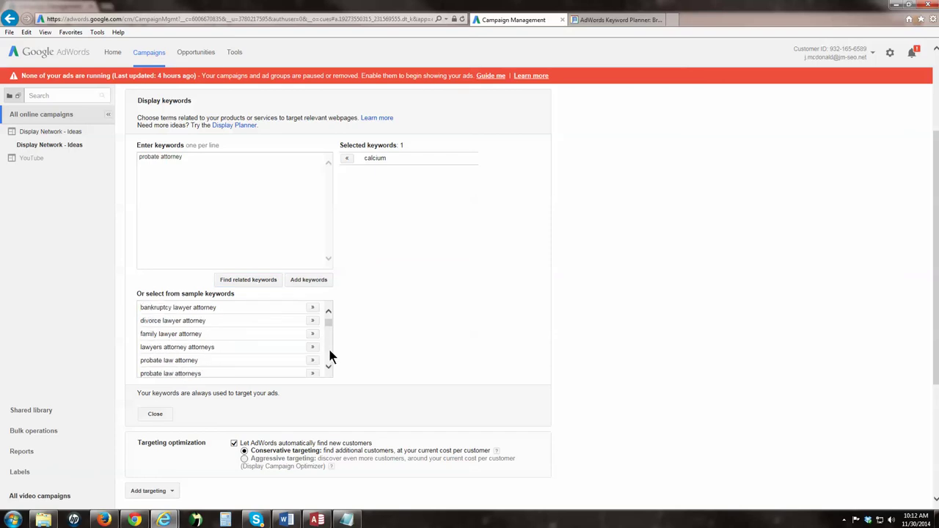
{"action": "scroll", "coordinate": [328, 355], "scroll_direction": "down", "scroll_amount": 2}
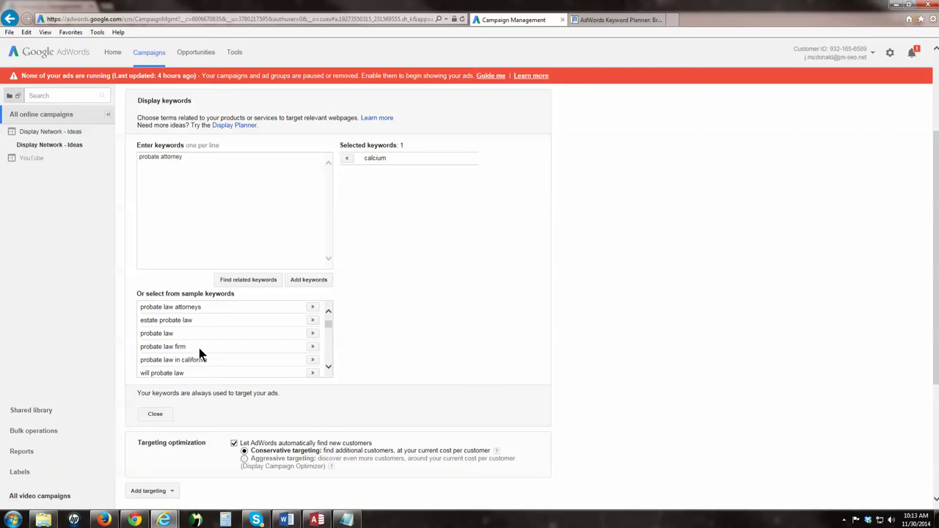
{"action": "left_click_drag", "start_coordinate": [199, 348], "coordinate": [163, 348]}
{"action": "scroll", "coordinate": [218, 351], "scroll_direction": "down", "scroll_amount": 2}
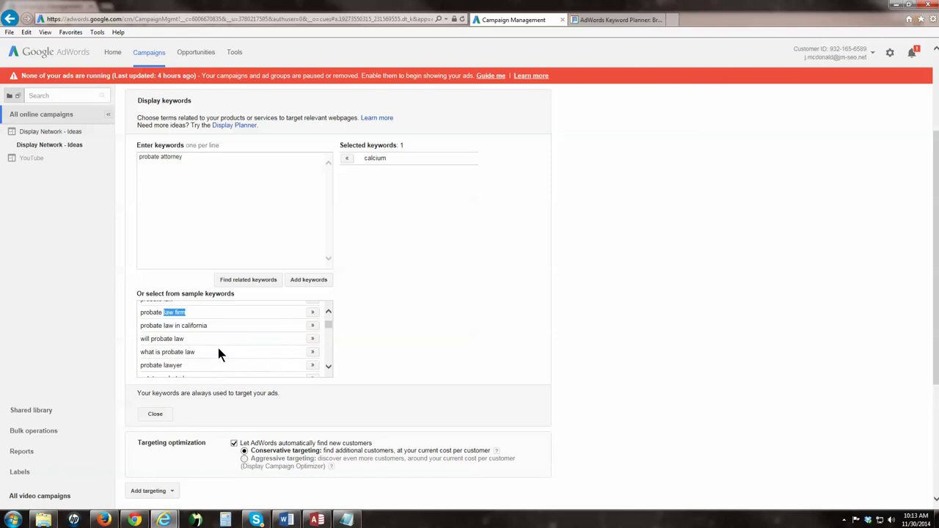
{"action": "scroll", "coordinate": [188, 360], "scroll_direction": "down", "scroll_amount": 1}
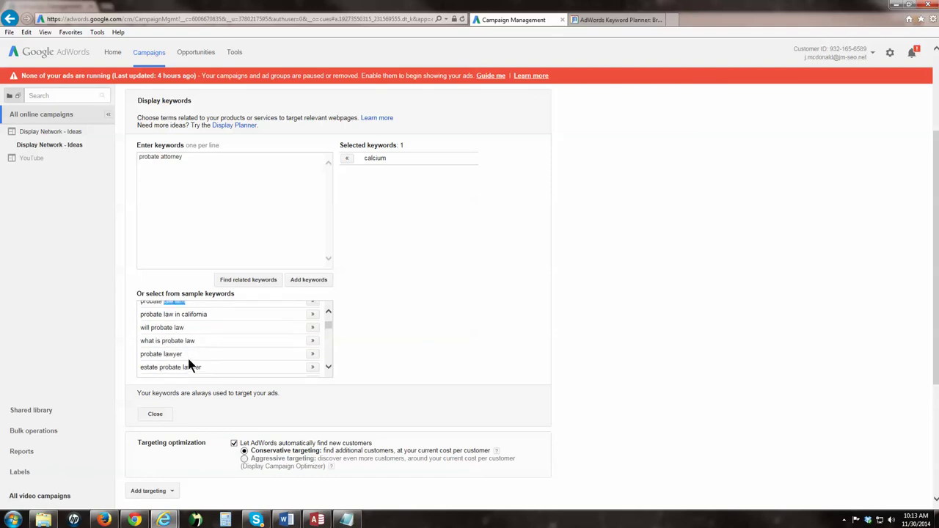
Replace 'probate attorney' in the keywords box with 'calcium'.
{"action": "left_click", "coordinate": [210, 155]}
{"action": "left_click_drag", "start_coordinate": [210, 155], "coordinate": [85, 146]}
{"action": "type", "text": "calcium"}
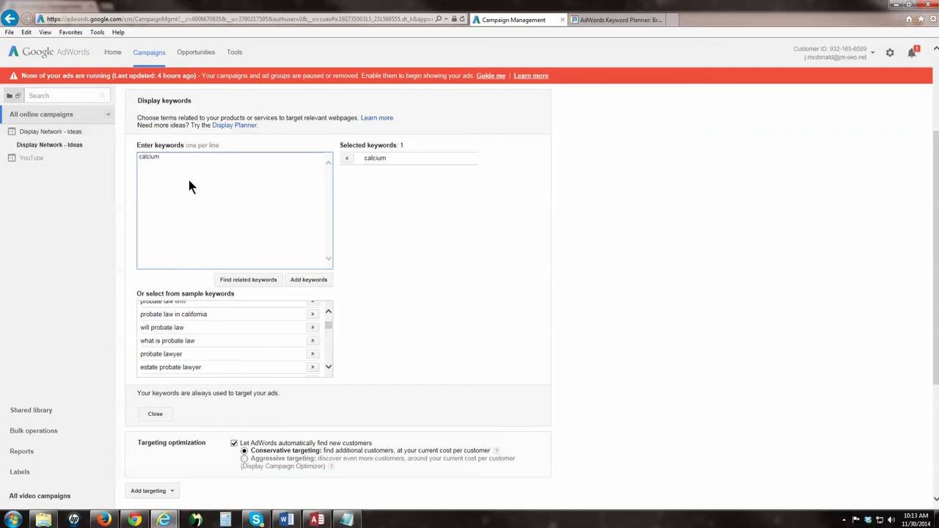
Find related keyword ideas for calcium, highlighting the bone health and calcium absorption suggestions.
{"action": "left_click", "coordinate": [237, 286]}
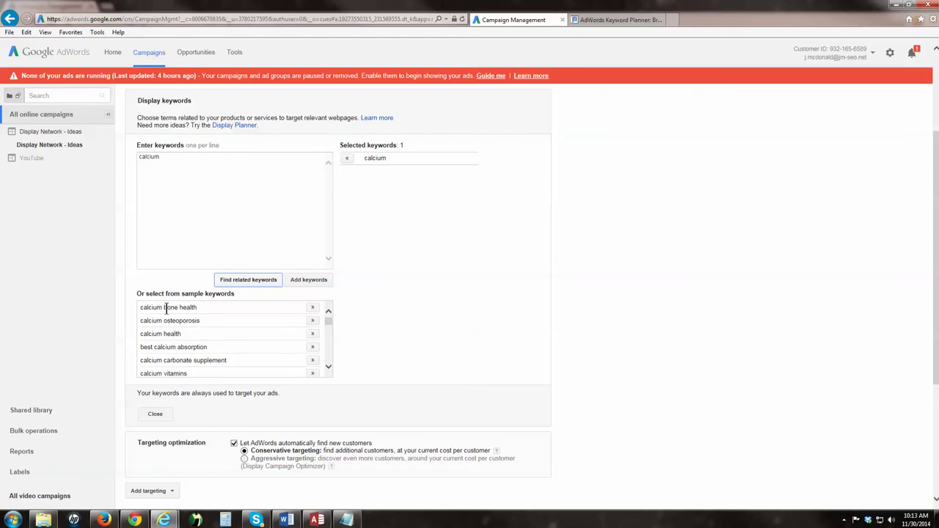
{"action": "left_click_drag", "start_coordinate": [163, 308], "coordinate": [219, 311]}
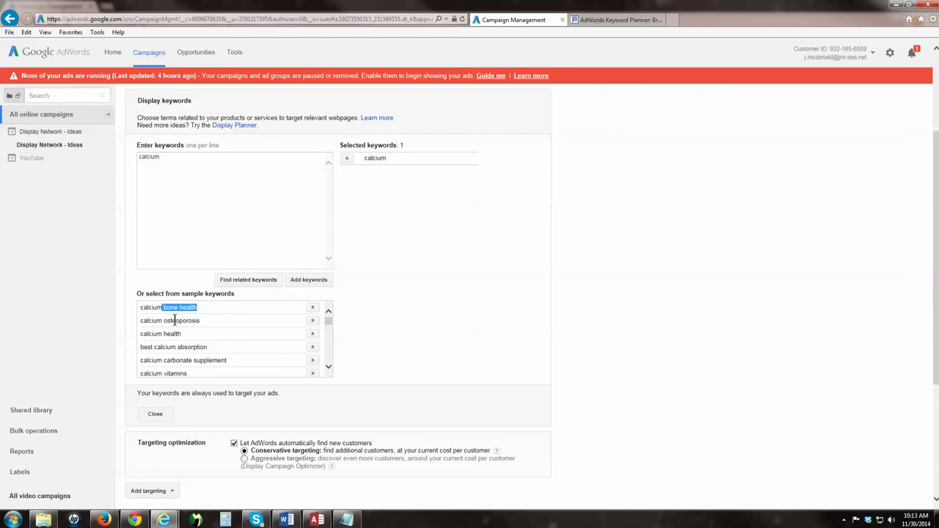
{"action": "left_click_drag", "start_coordinate": [153, 347], "coordinate": [209, 349]}
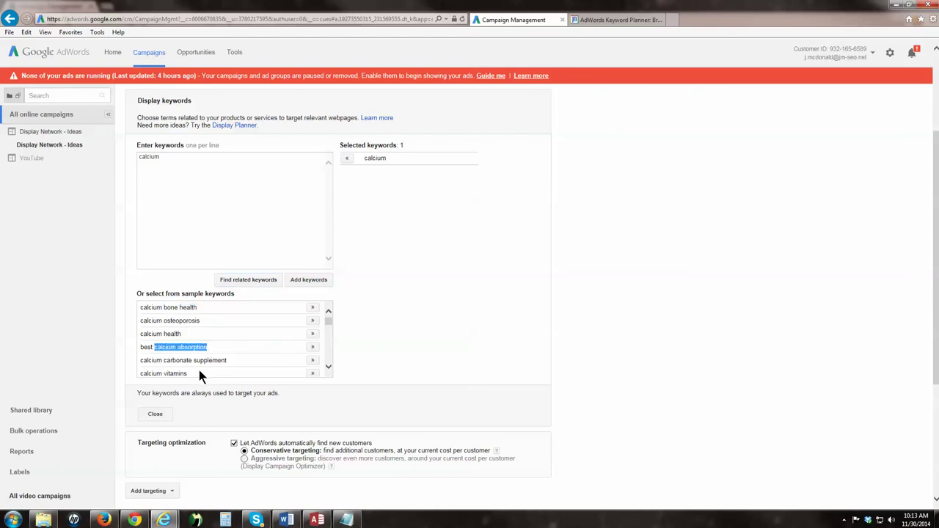
{"action": "scroll", "coordinate": [389, 353], "scroll_direction": "down", "scroll_amount": 1}
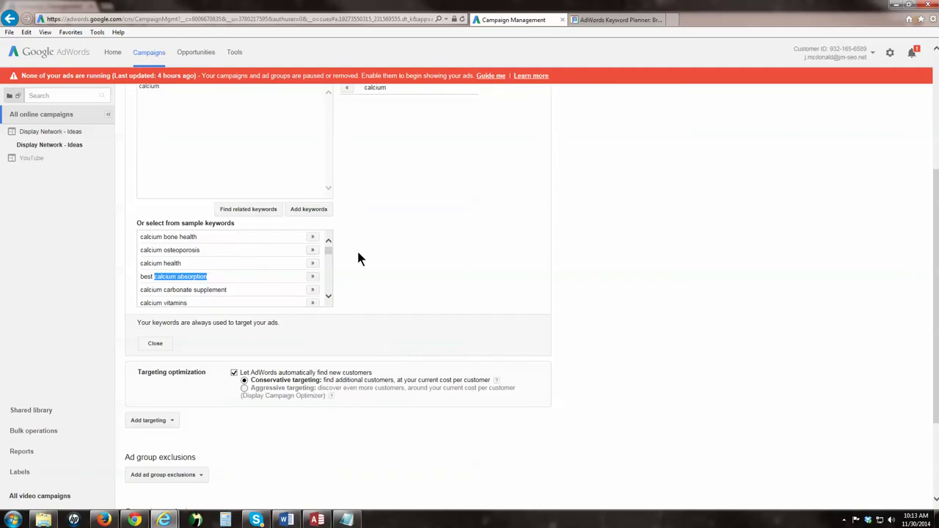
{"action": "mouse_move", "coordinate": [331, 258]}
{"action": "left_mouse_down"}
{"action": "mouse_move", "coordinate": [328, 269]}
{"action": "mouse_move", "coordinate": [330, 247]}
{"action": "left_mouse_up"}
Add 'calcium osteoporosis' and 'best calcium absorption' to the selected display keywords.
{"action": "left_click", "coordinate": [312, 251]}
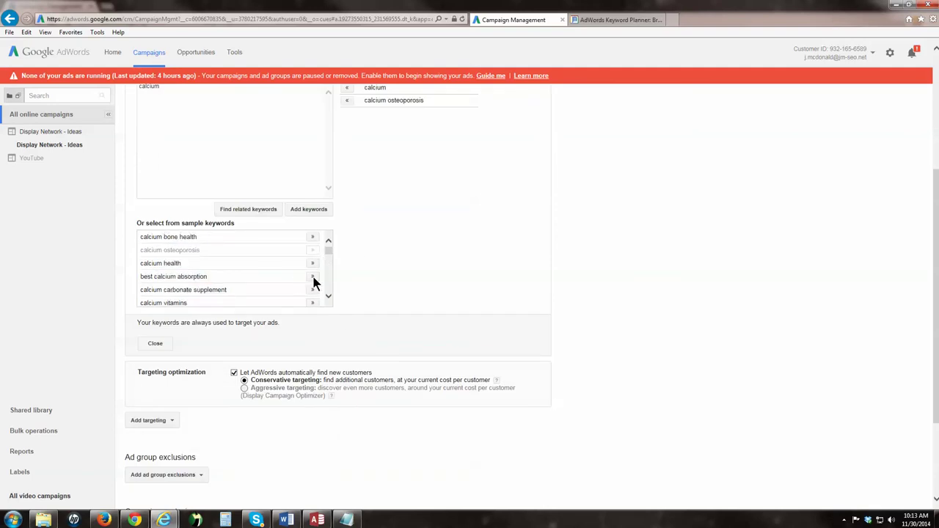
{"action": "left_click", "coordinate": [313, 276]}
{"action": "scroll", "coordinate": [315, 283], "scroll_direction": "up", "scroll_amount": 3}
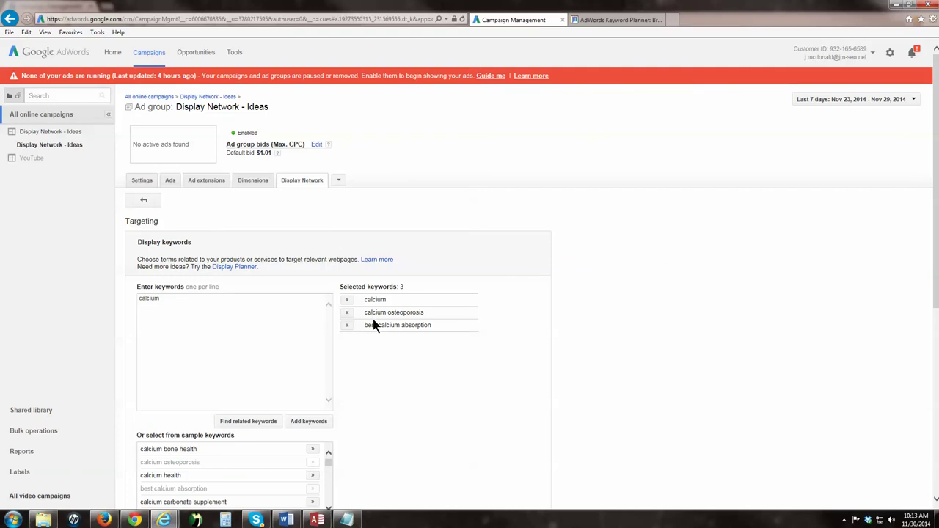
{"action": "left_click_drag", "start_coordinate": [179, 296], "coordinate": [114, 298]}
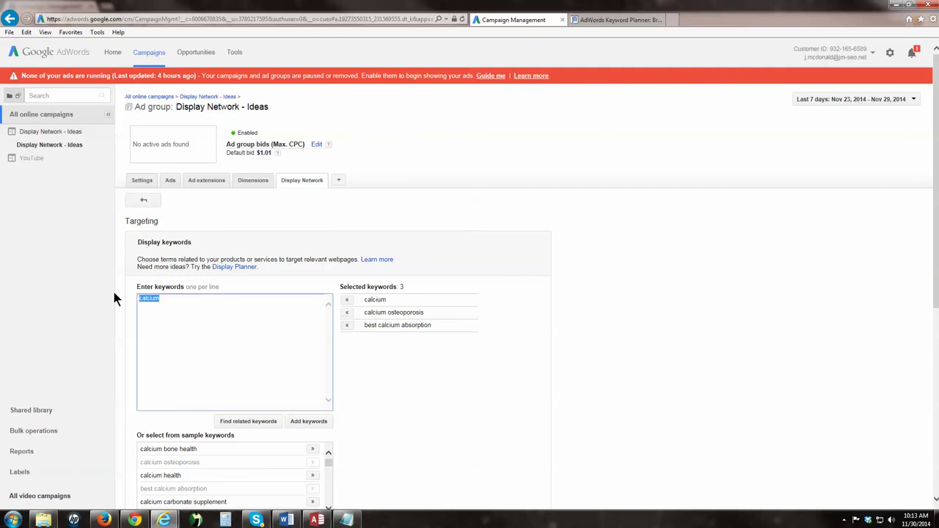
Replace the seed phrase 'calcium' with 'organic baby food' and browse its related keyword suggestions.
{"action": "key", "text": "BackSpace"}
{"action": "type", "text": "organic baby food"}
{"action": "left_click", "coordinate": [261, 423]}
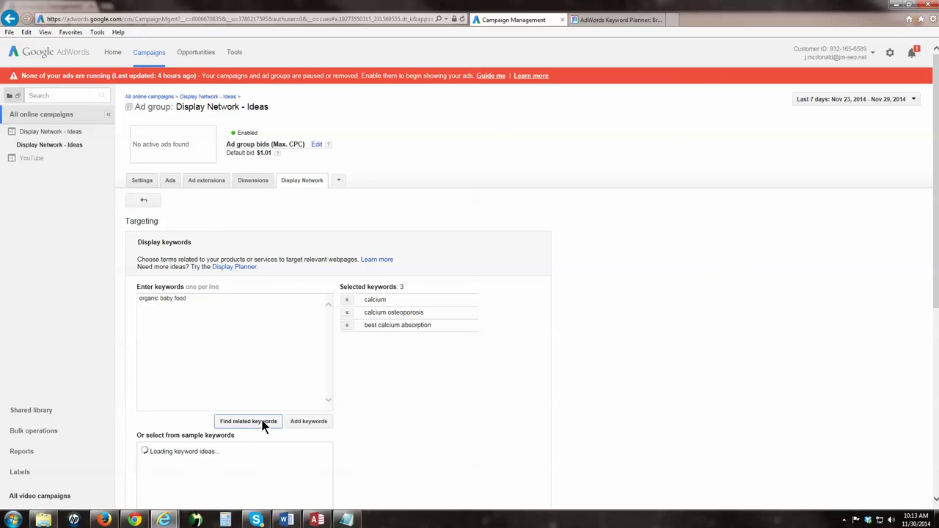
{"action": "scroll", "coordinate": [263, 427], "scroll_direction": "down", "scroll_amount": 2}
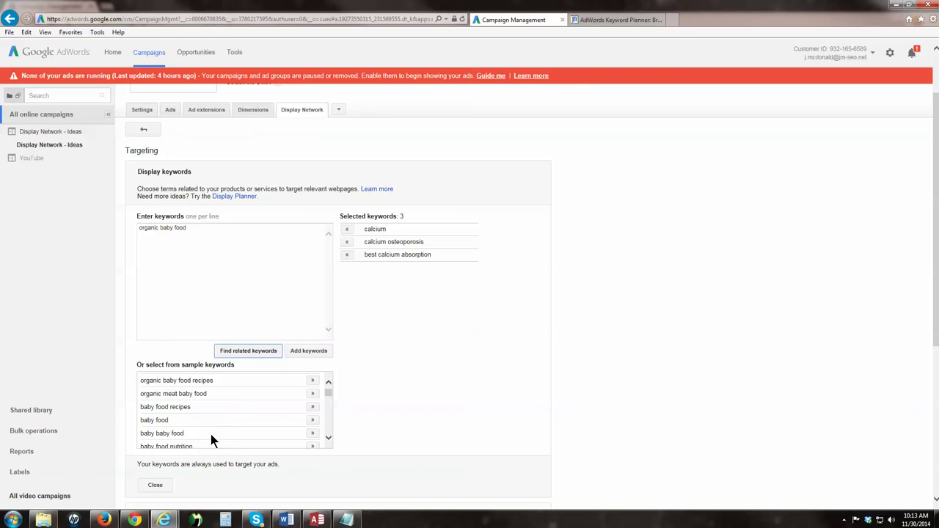
{"action": "scroll", "coordinate": [209, 430], "scroll_direction": "down", "scroll_amount": 2}
{"action": "scroll", "coordinate": [205, 434], "scroll_direction": "down", "scroll_amount": 1}
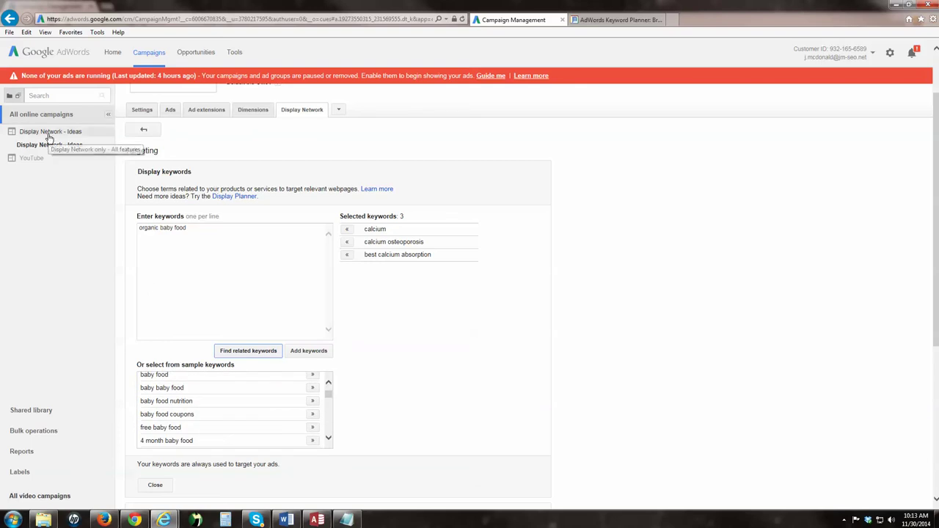
{"action": "scroll", "coordinate": [143, 131], "scroll_direction": "up", "scroll_amount": 2}
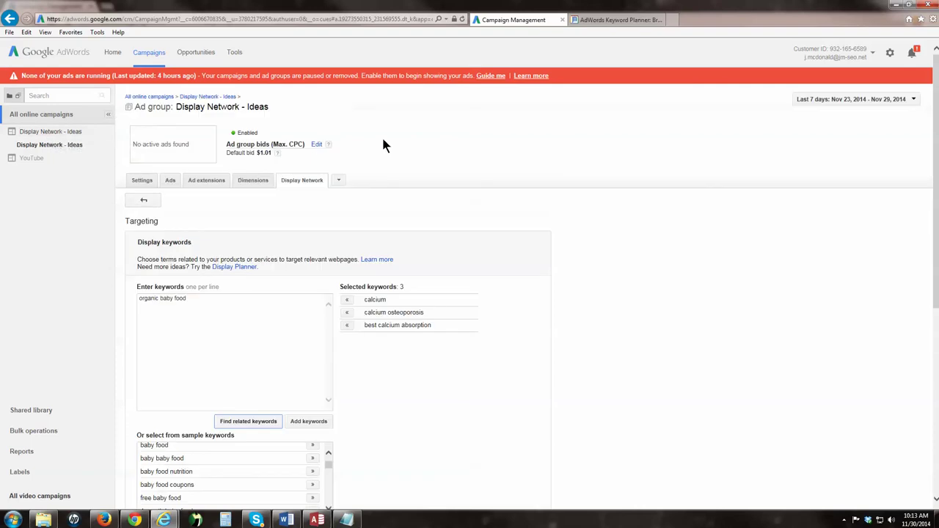
Return to the Display Network - Ideas ad group and expand its display keywords editor.
{"action": "left_click", "coordinate": [151, 97]}
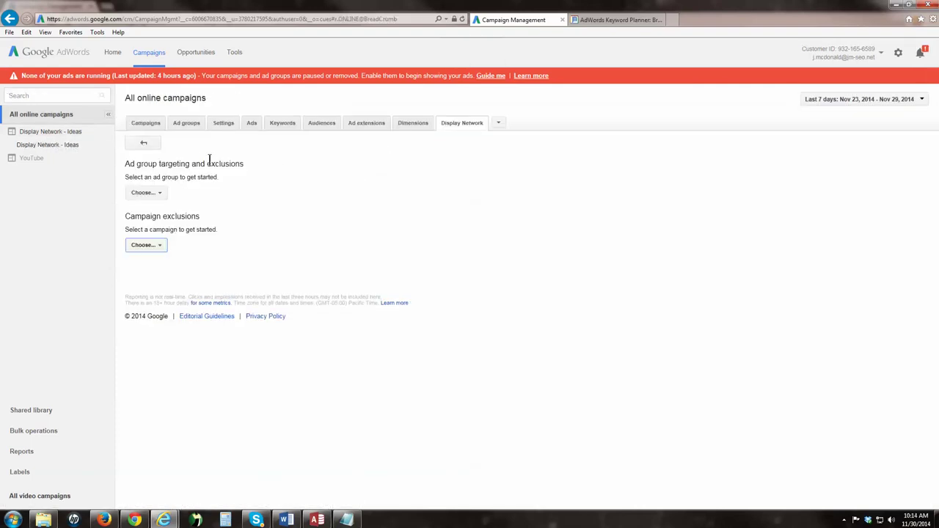
{"action": "left_click", "coordinate": [68, 149]}
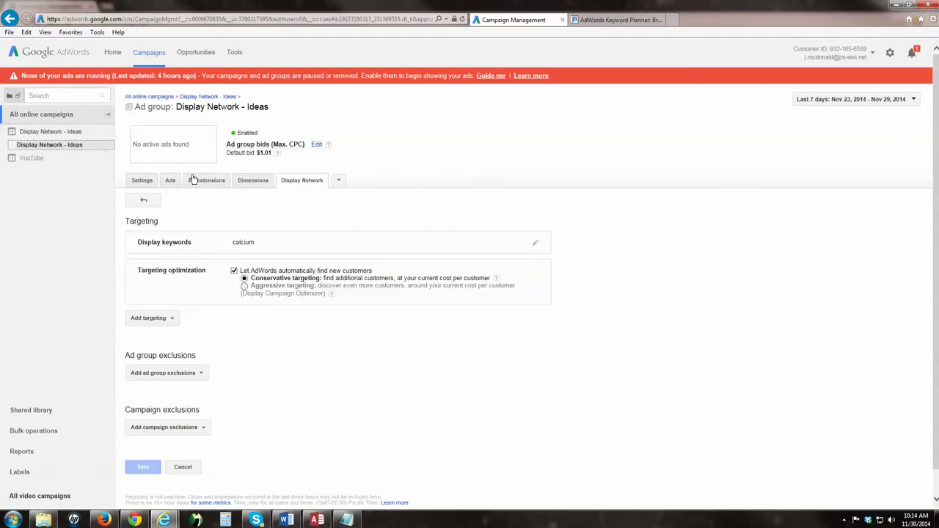
{"action": "left_click", "coordinate": [137, 197]}
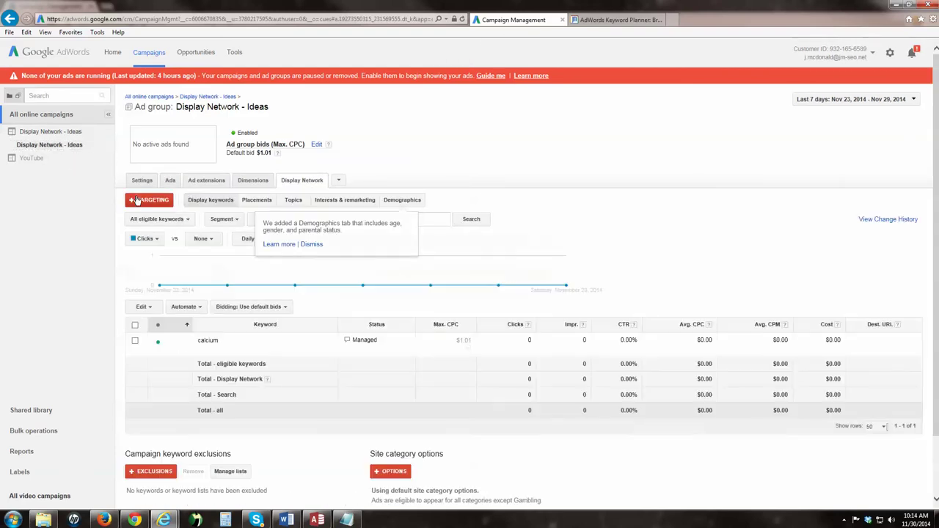
{"action": "left_click", "coordinate": [135, 201]}
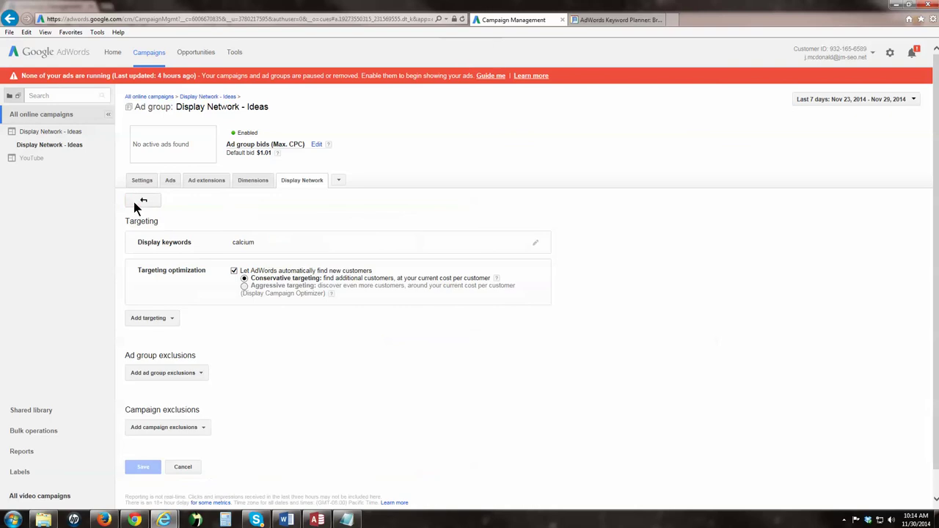
{"action": "left_click", "coordinate": [534, 244]}
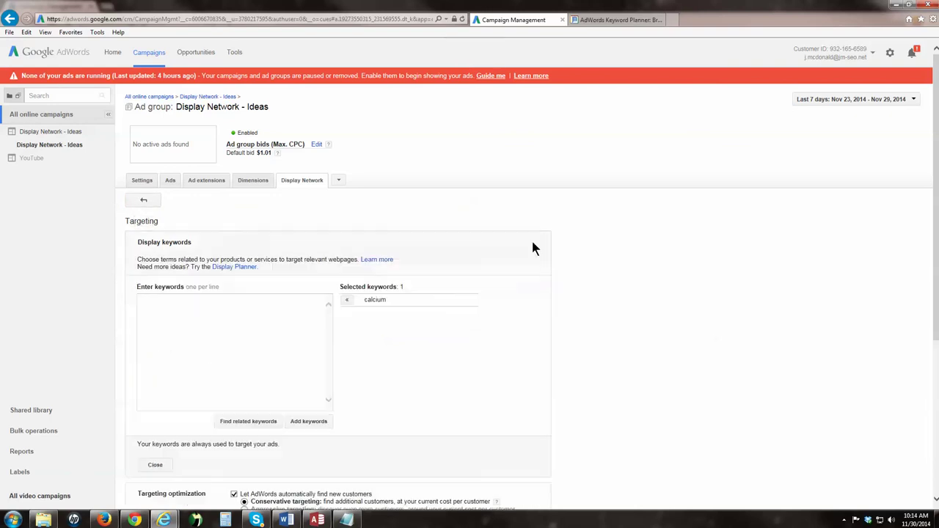
Generate related keyword ideas for 'cattle breeding' and scroll through the suggestions.
{"action": "left_click", "coordinate": [139, 325]}
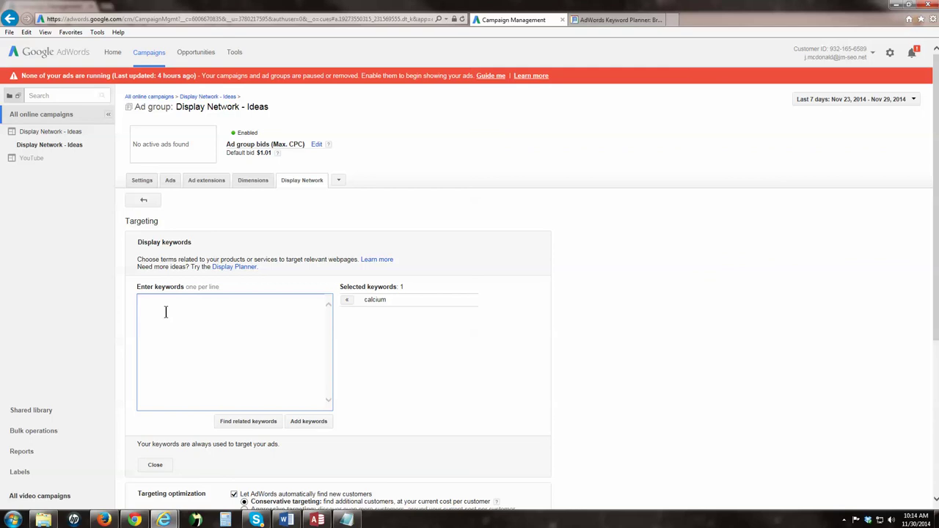
{"action": "type", "text": "cattle breeding"}
{"action": "left_click", "coordinate": [278, 421]}
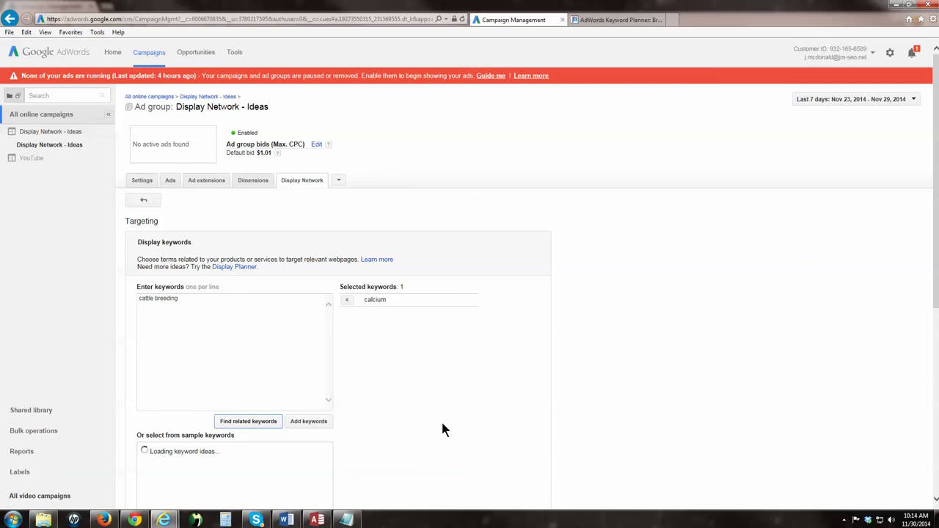
{"action": "scroll", "coordinate": [443, 430], "scroll_direction": "down", "scroll_amount": 2}
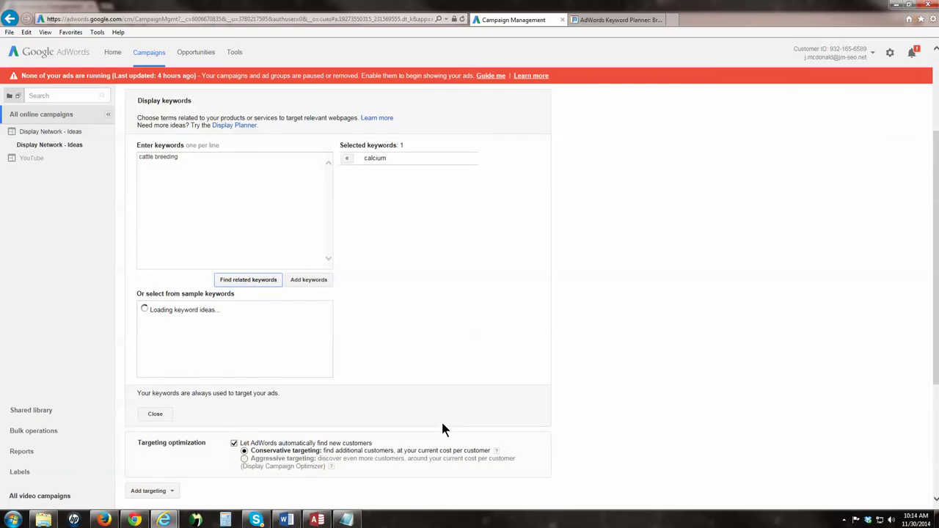
{"action": "left_click_drag", "start_coordinate": [328, 325], "coordinate": [328, 357]}
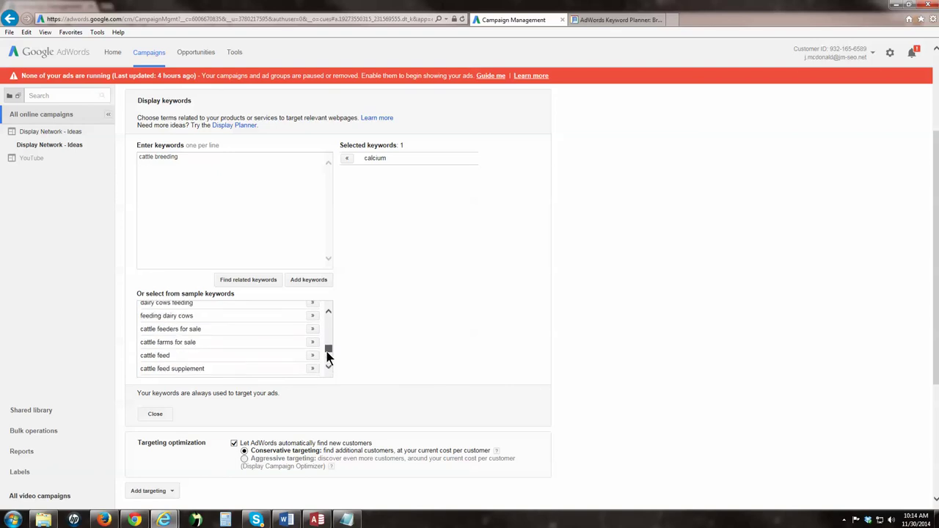
{"action": "left_click_drag", "start_coordinate": [327, 357], "coordinate": [328, 365]}
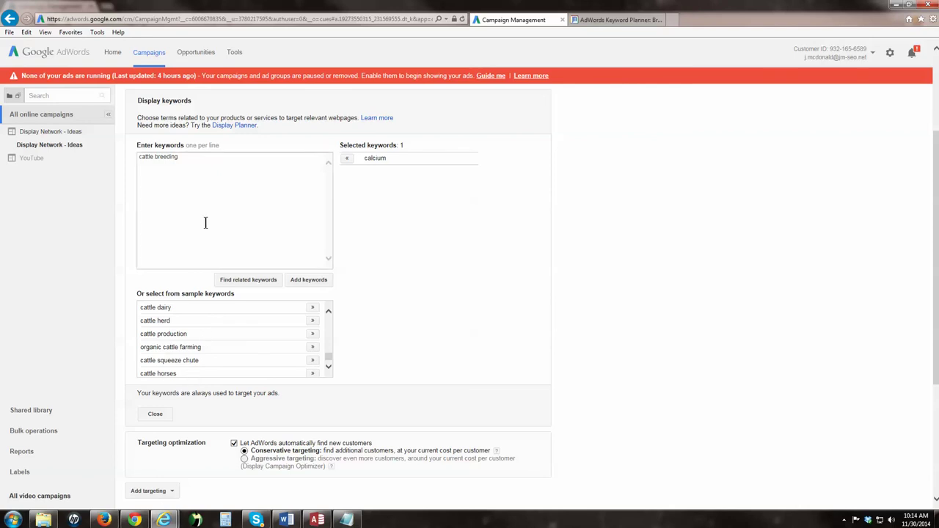
Bring up the Keyword Planner article and highlight the free SEO toolbook heading and paragraph.
{"action": "left_click", "coordinate": [602, 18]}
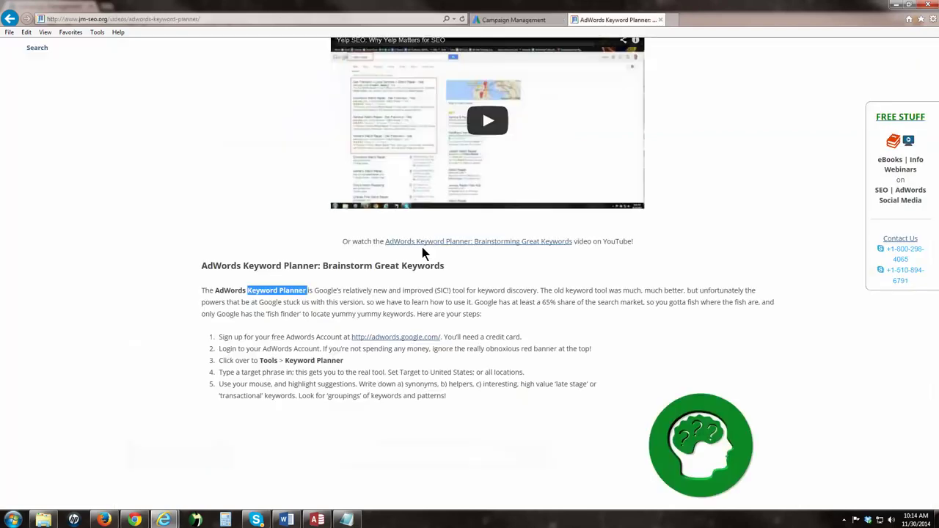
{"action": "scroll", "coordinate": [213, 279], "scroll_direction": "up", "scroll_amount": 3}
{"action": "scroll", "coordinate": [213, 277], "scroll_direction": "up", "scroll_amount": 2}
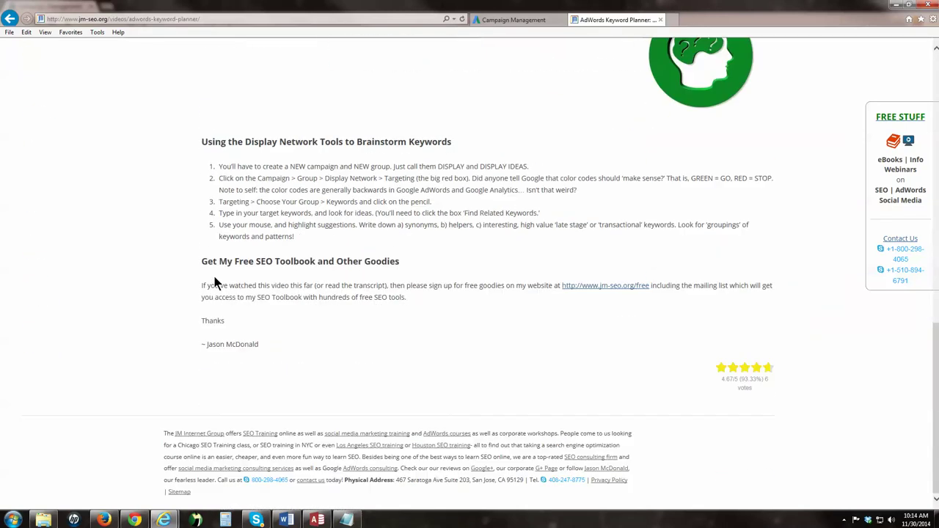
{"action": "left_click_drag", "start_coordinate": [201, 260], "coordinate": [407, 302]}
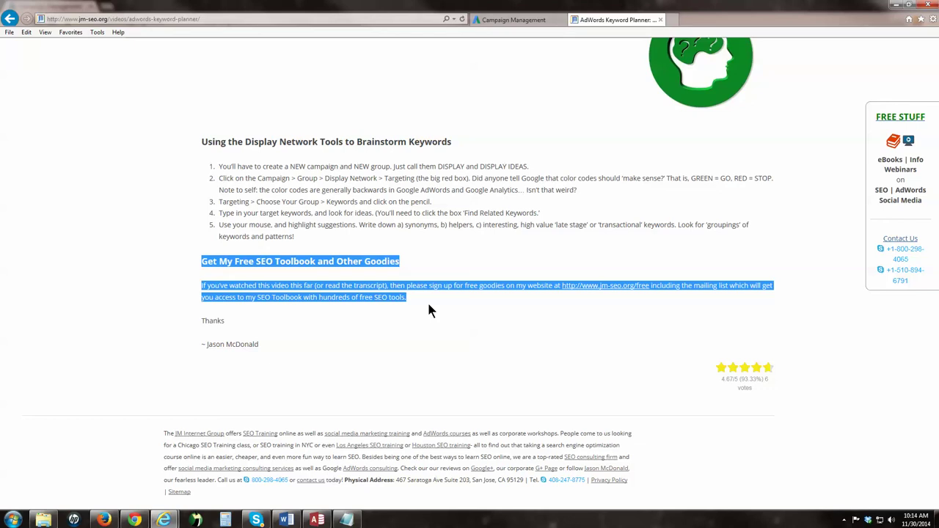
Highlight the article title 'AdWords Keyword Planner: Brainstorming Great Keywords' and reveal the hidden tray icons.
{"action": "scroll", "coordinate": [429, 310], "scroll_direction": "up", "scroll_amount": 15}
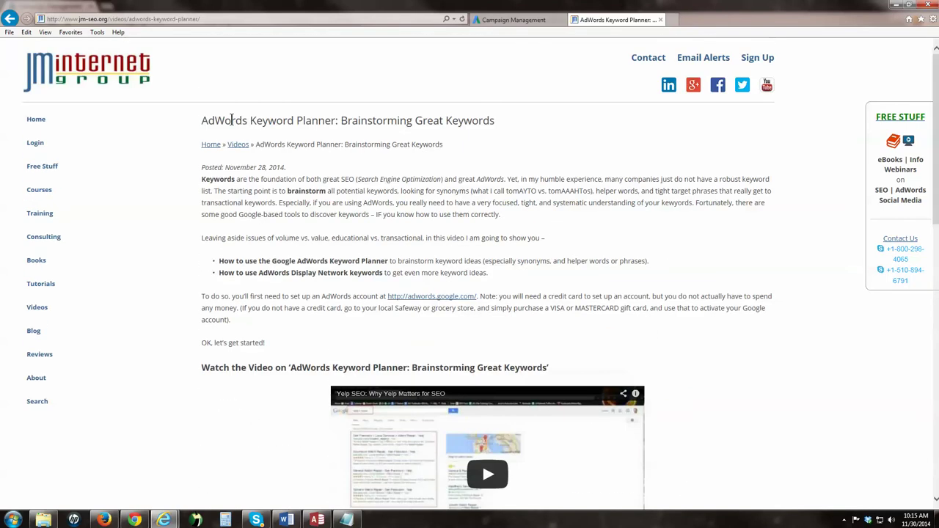
{"action": "left_click_drag", "start_coordinate": [201, 119], "coordinate": [512, 125]}
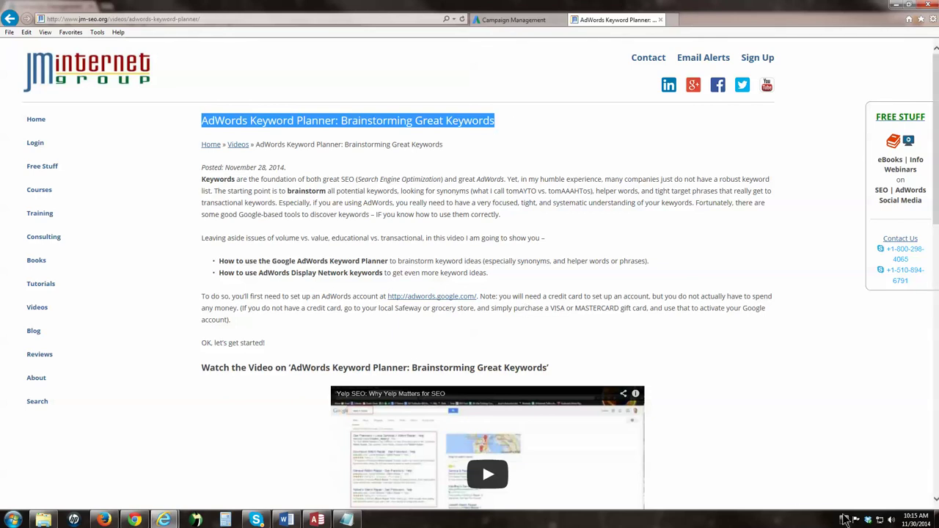
{"action": "left_click", "coordinate": [844, 519]}
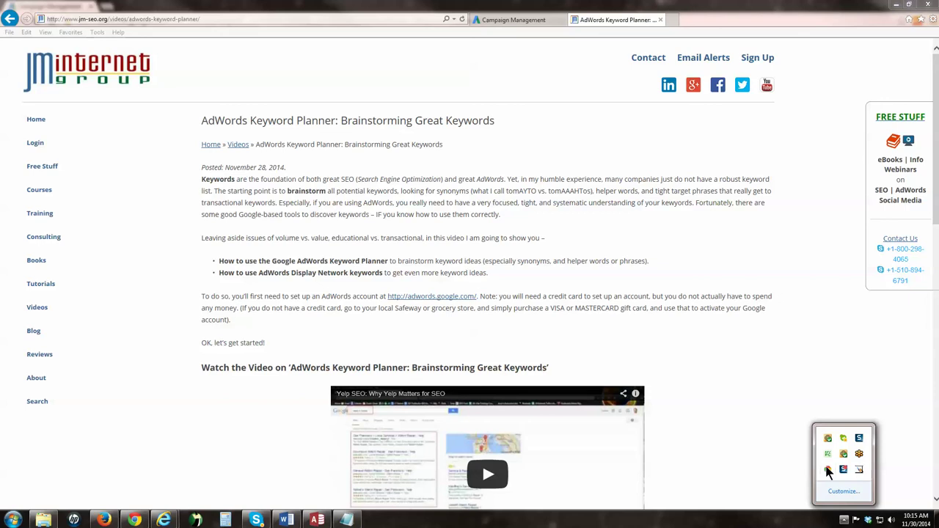